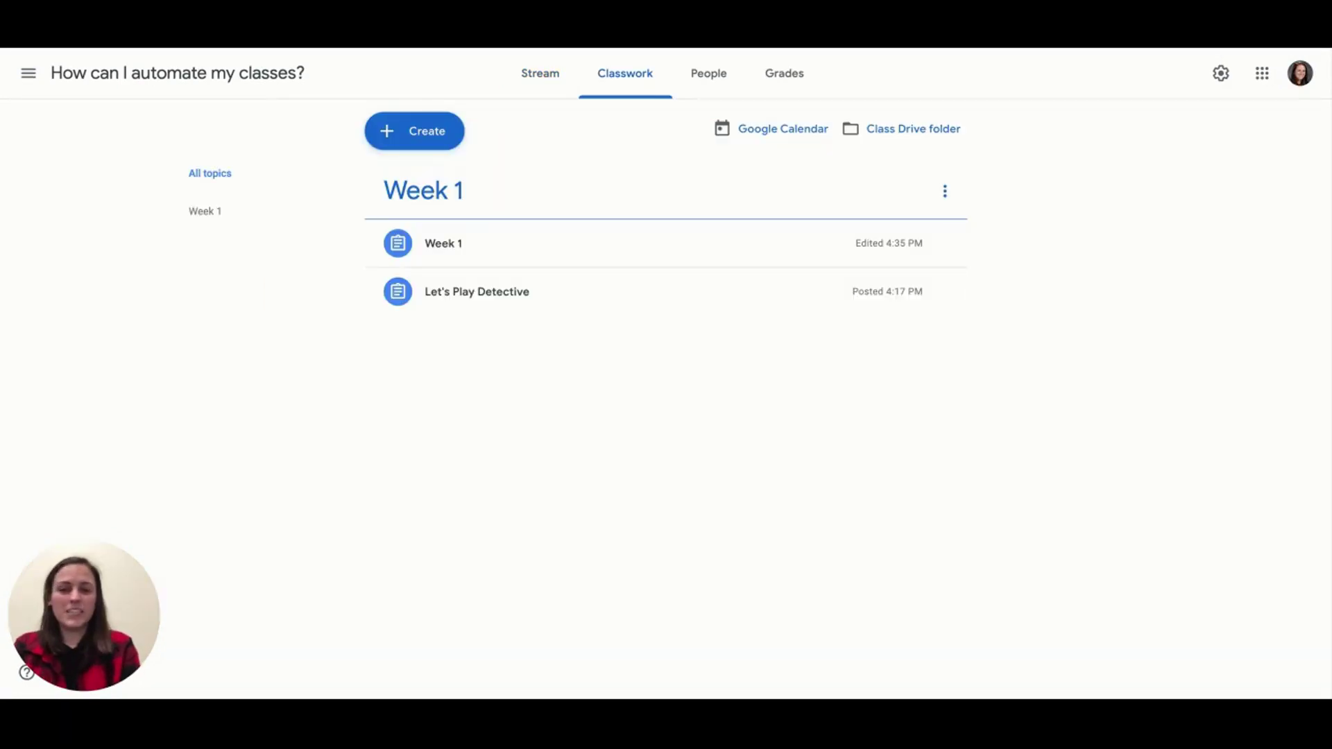
Step: Start a new assignment and attach the pasted Loom video link to it
left_click(414, 136)
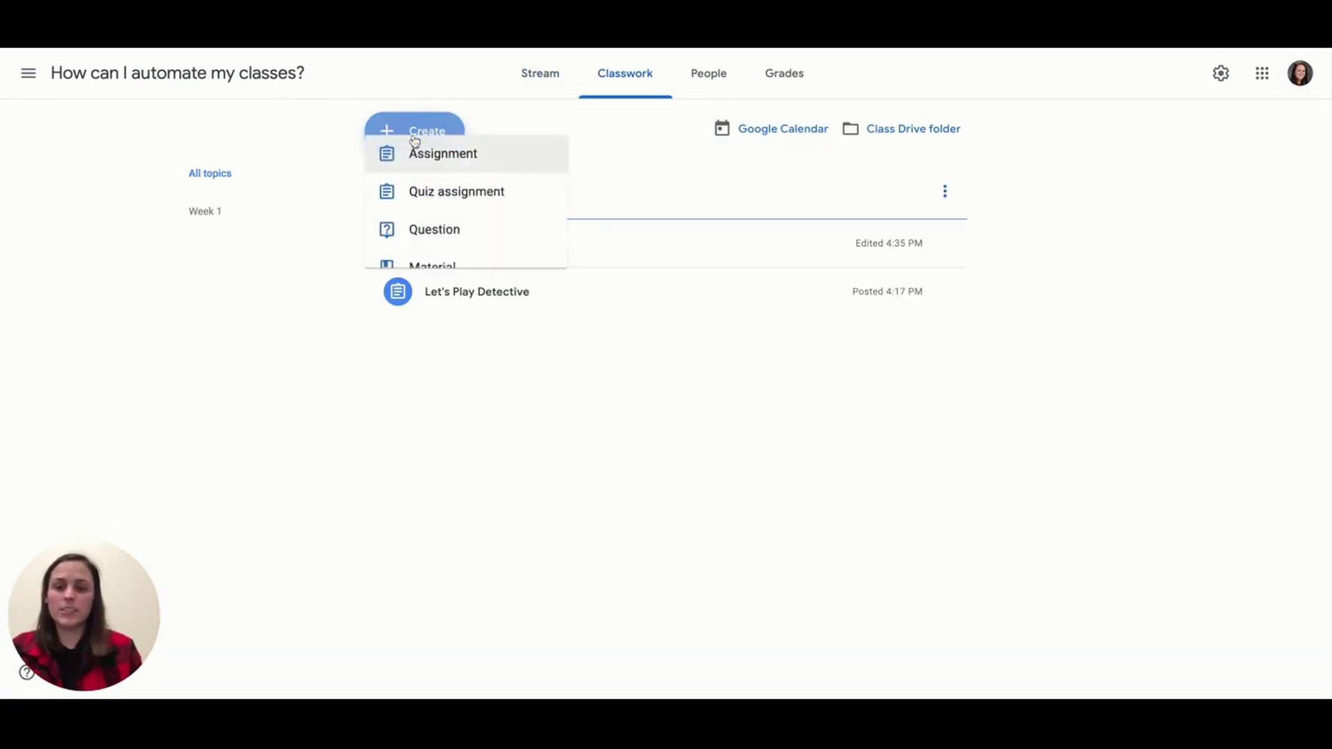
left_click(415, 182)
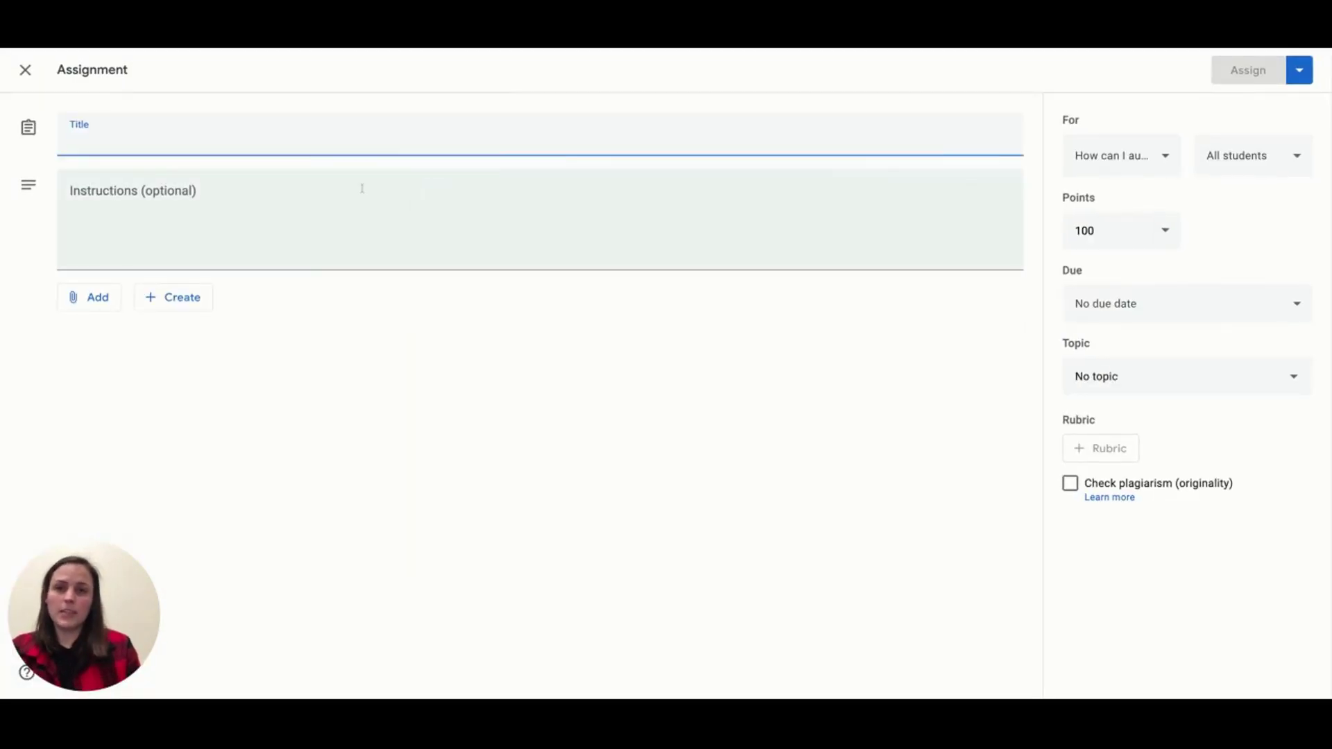
left_click(118, 300)
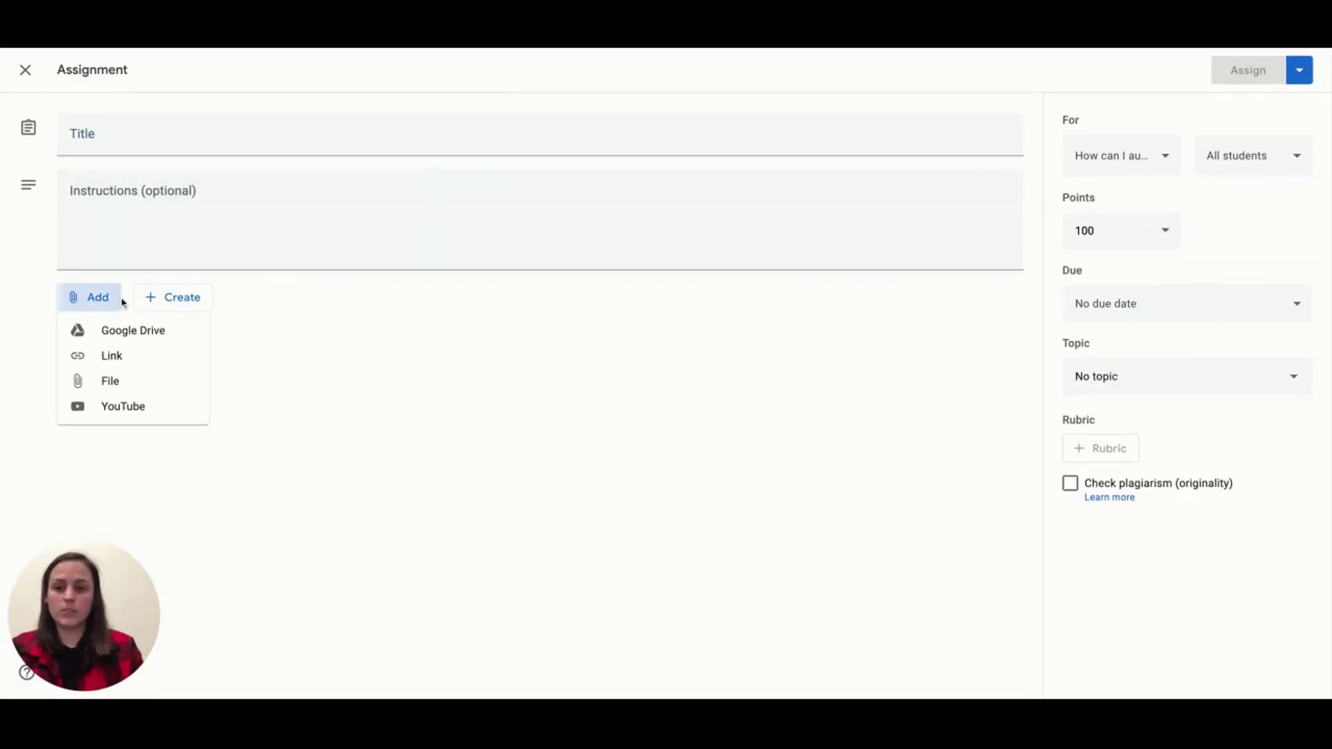
left_click(135, 356)
key("ctrl+v")
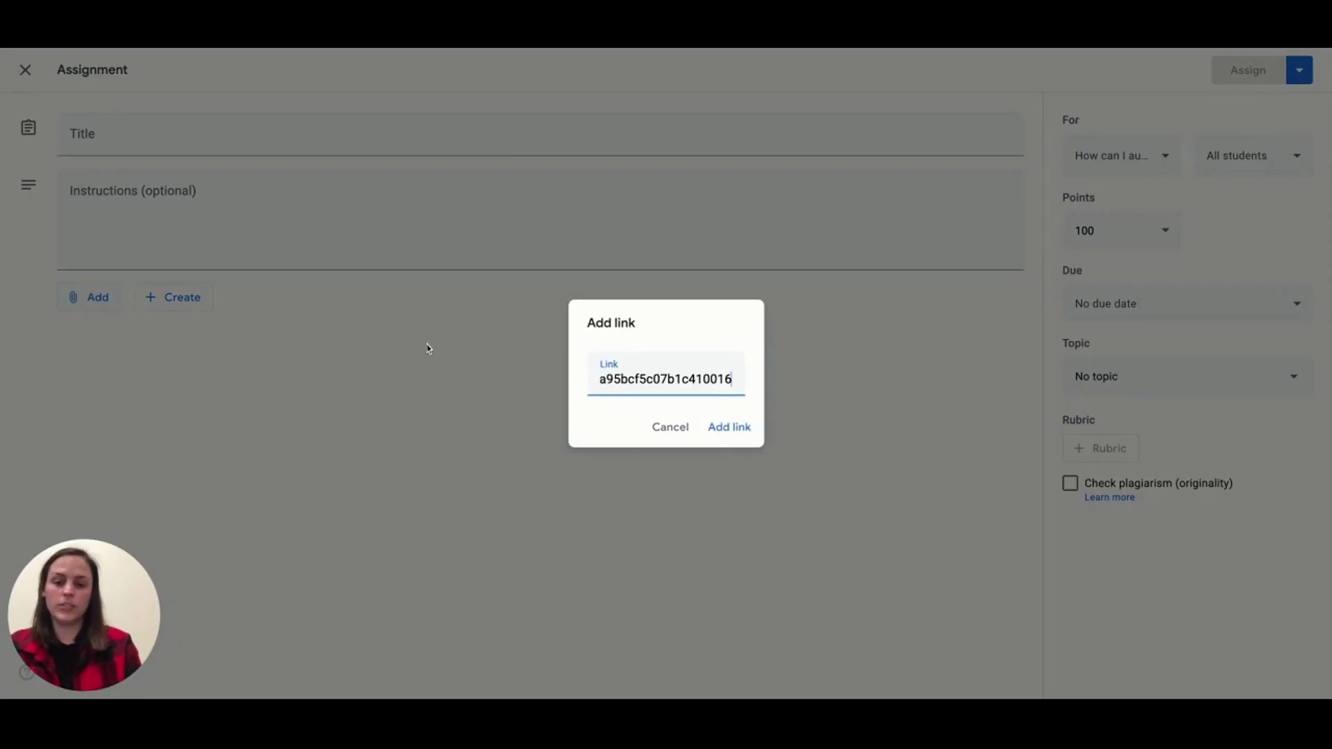
left_click(732, 427)
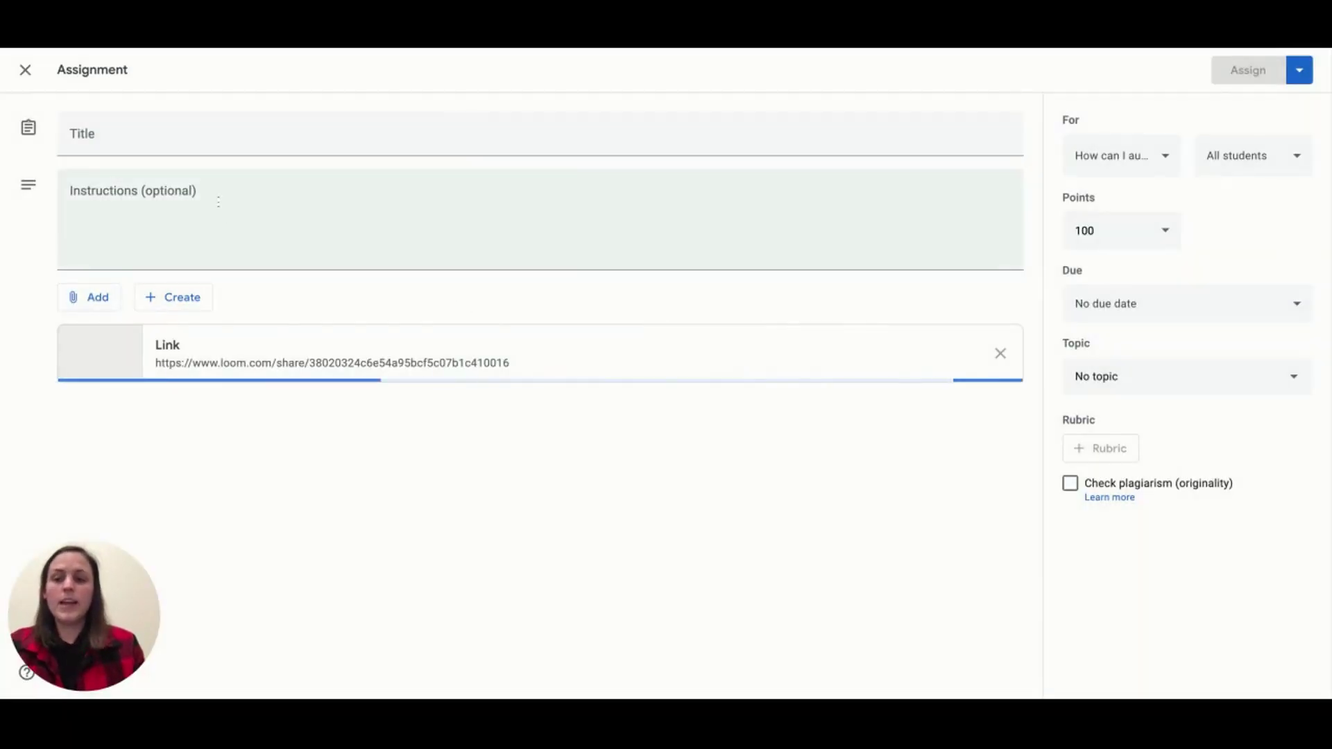
Step: Enter the title Keep and the instructions "Update your Google"
left_click(207, 171)
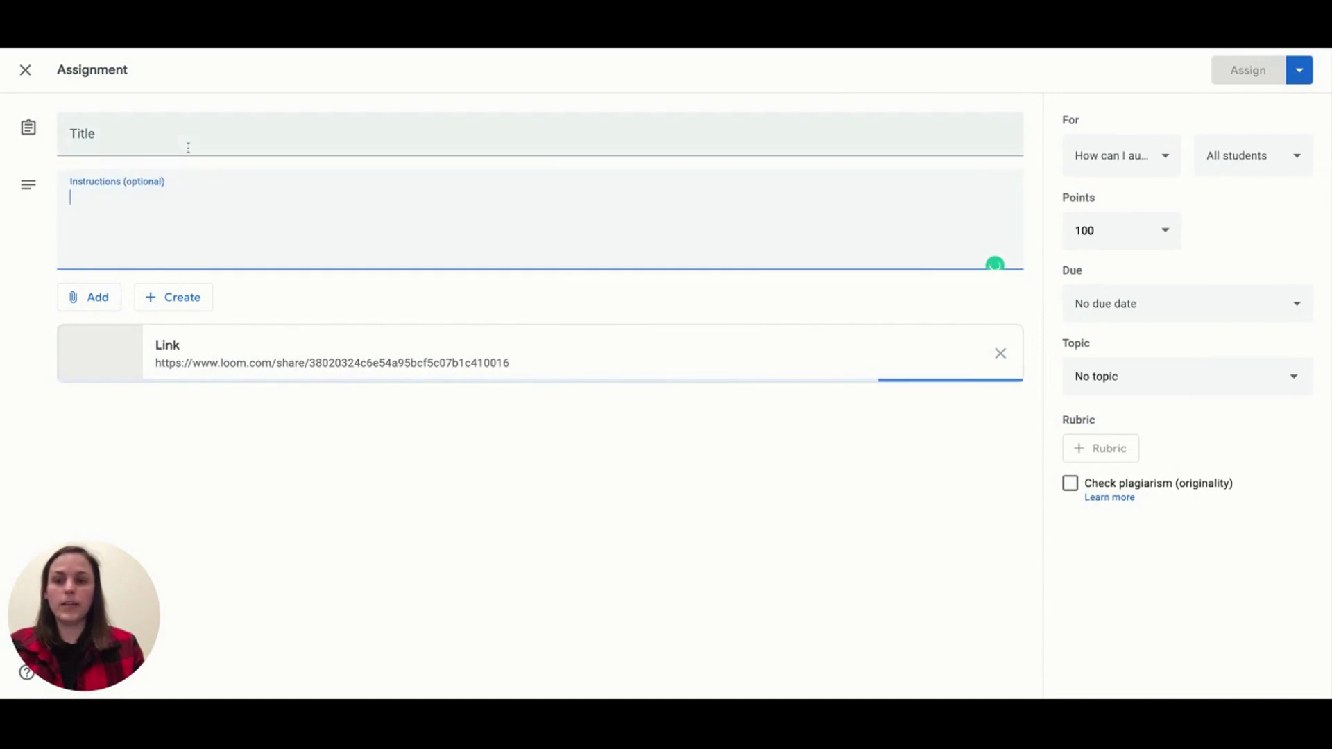
left_click(187, 143)
type("Keep")
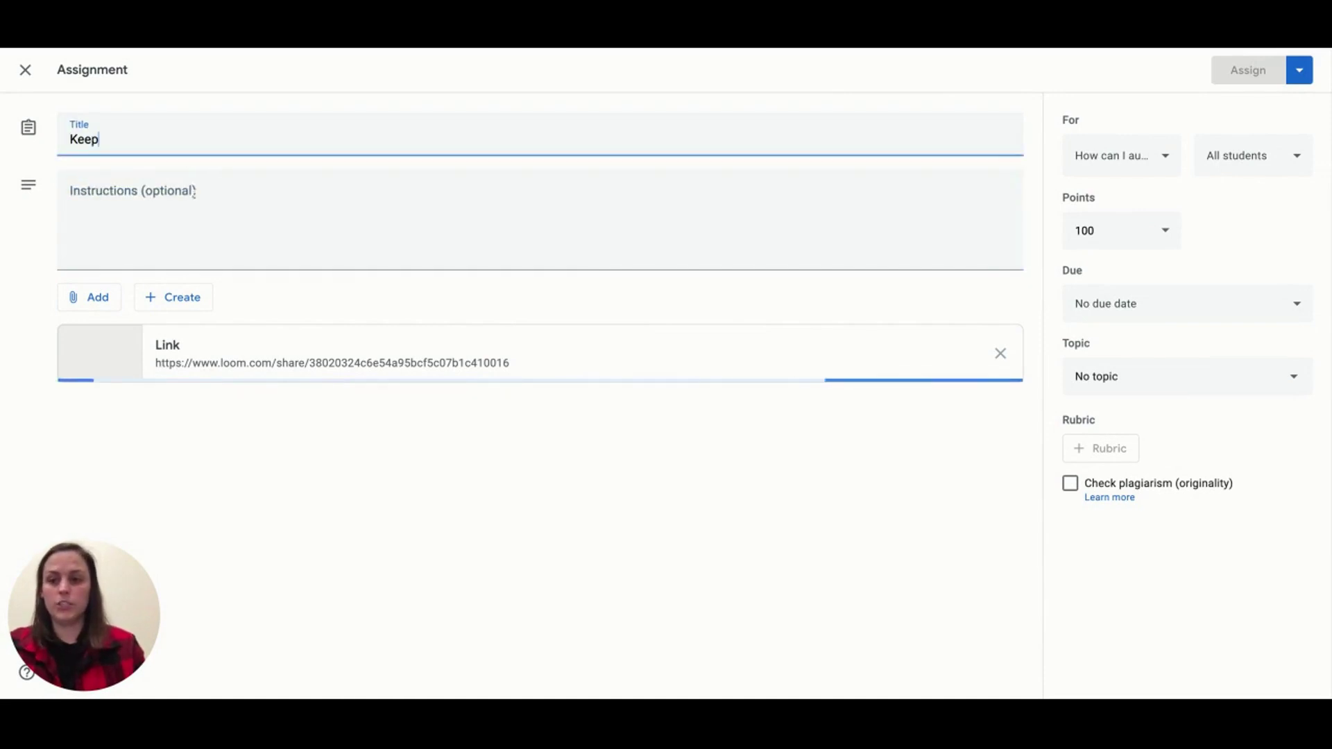
left_click(202, 225)
type("Update yo")
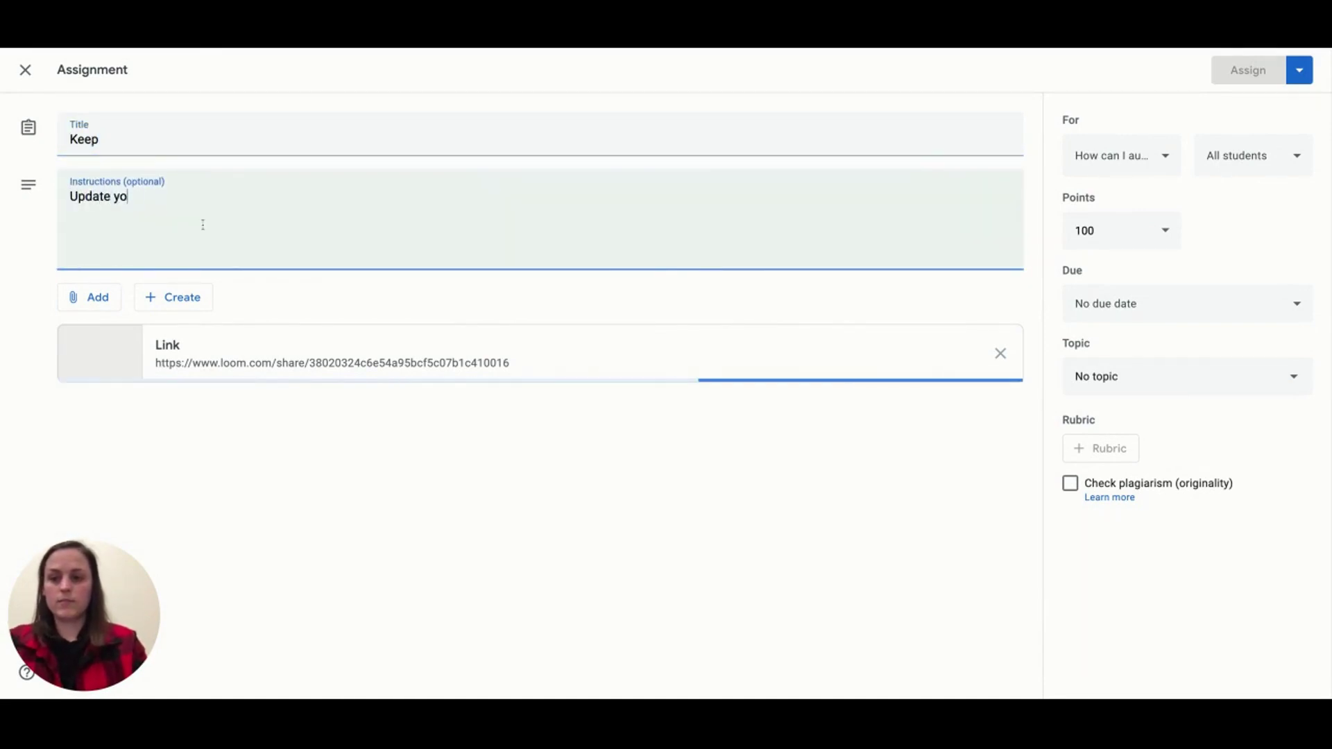
type("ur Google")
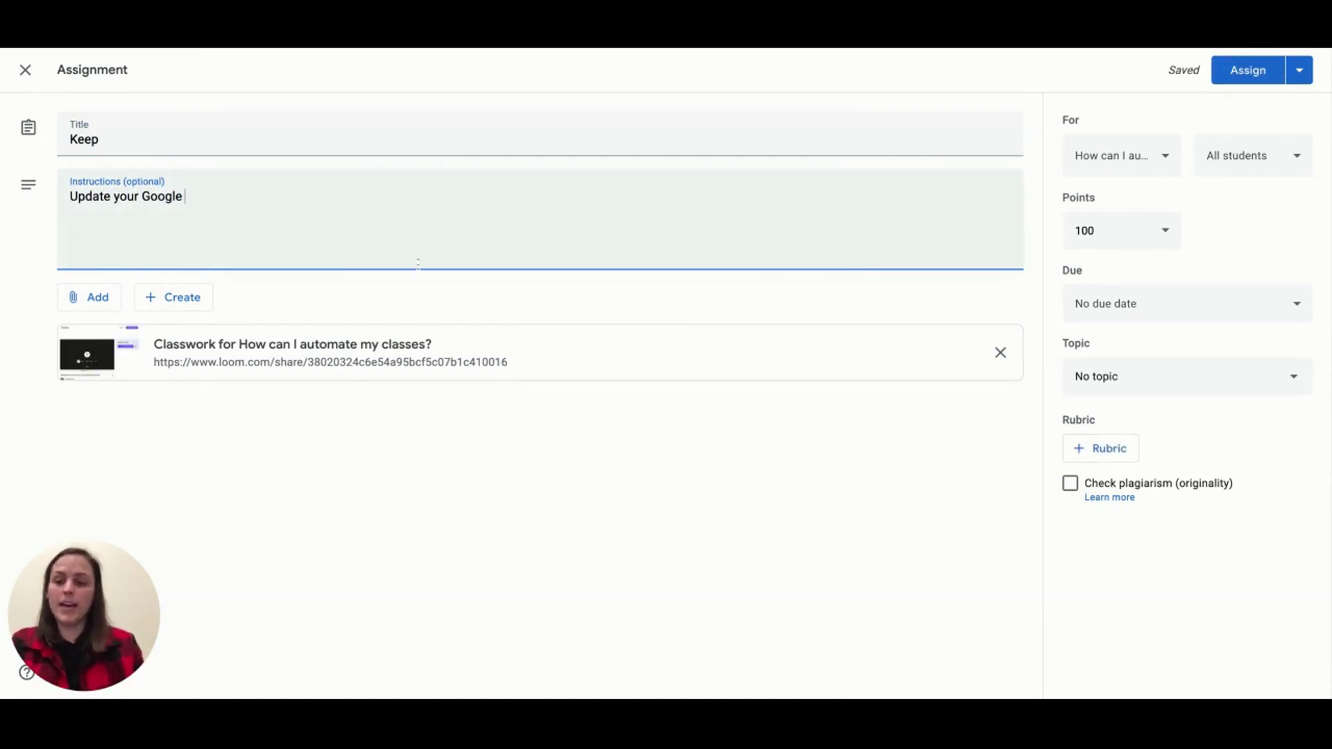
Step: Schedule the Keep assignment for Dec 13, 2020 at 8:00 AM
left_click(1299, 70)
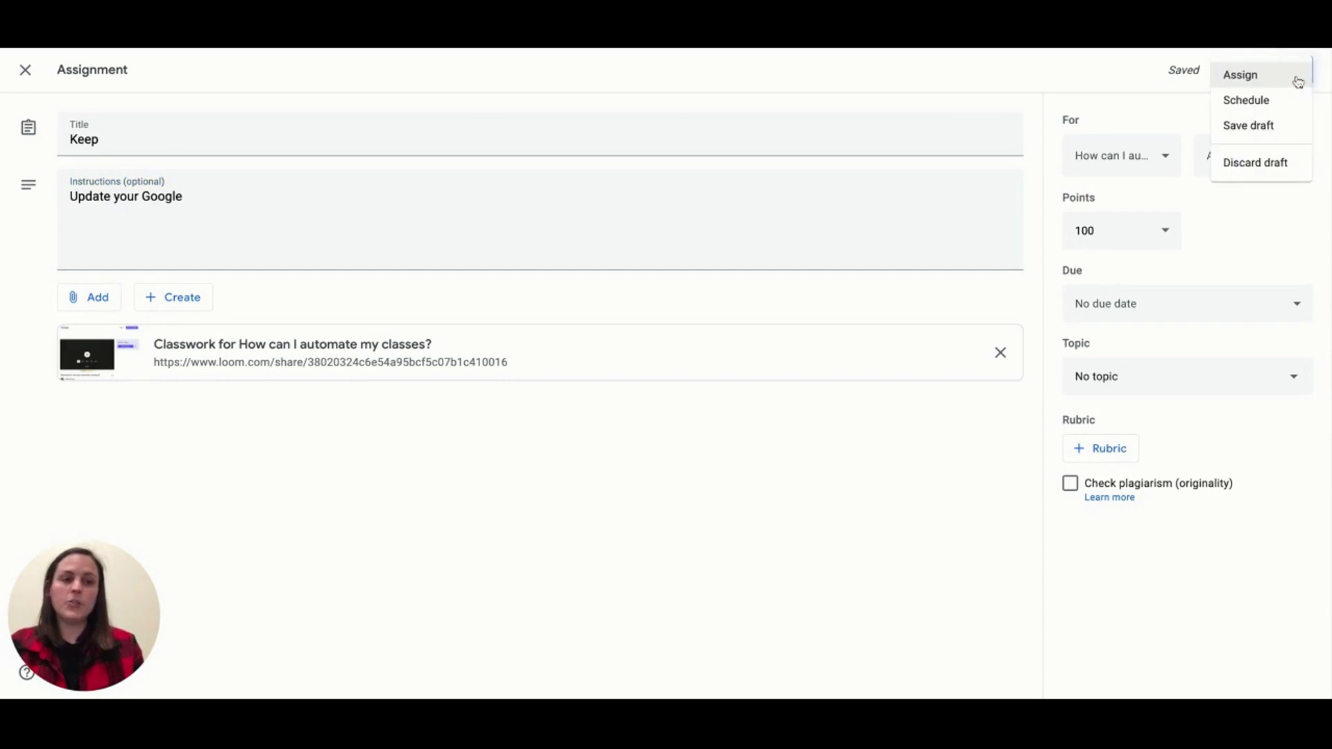
left_click(1267, 104)
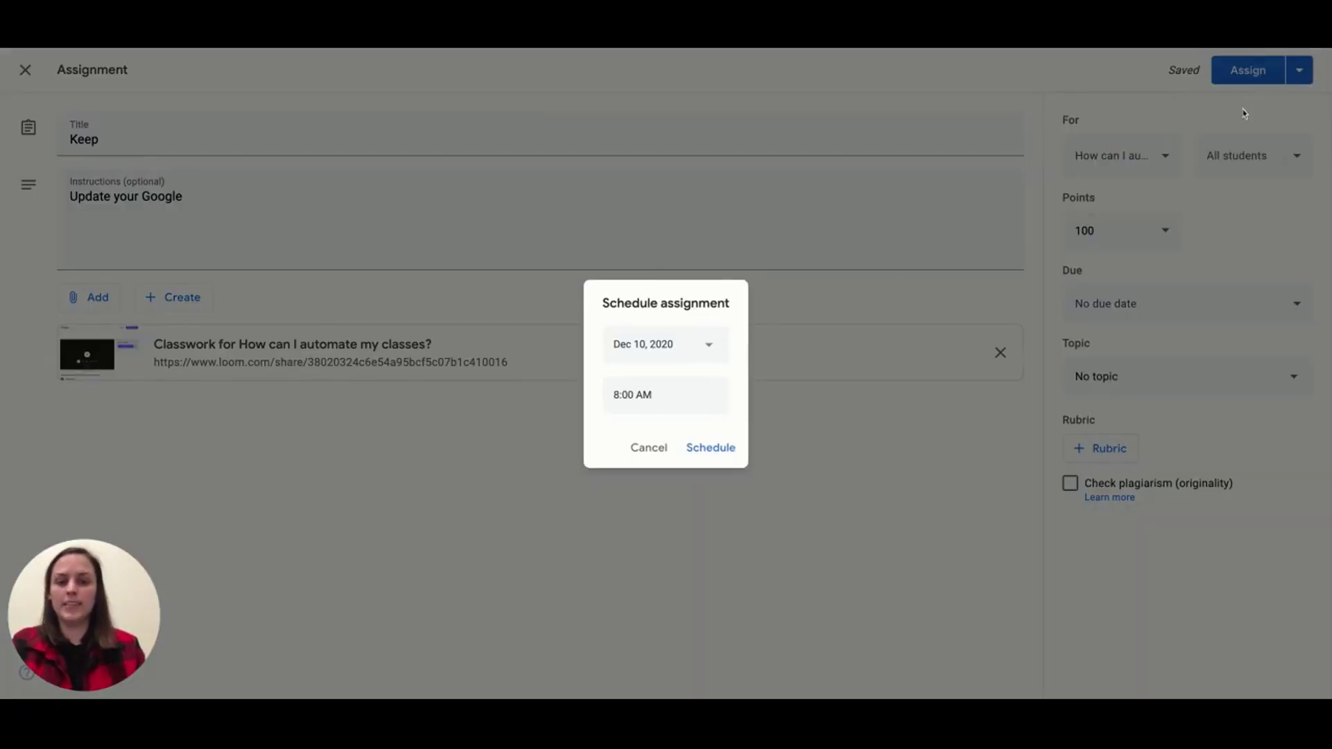
left_click(691, 353)
left_click(621, 475)
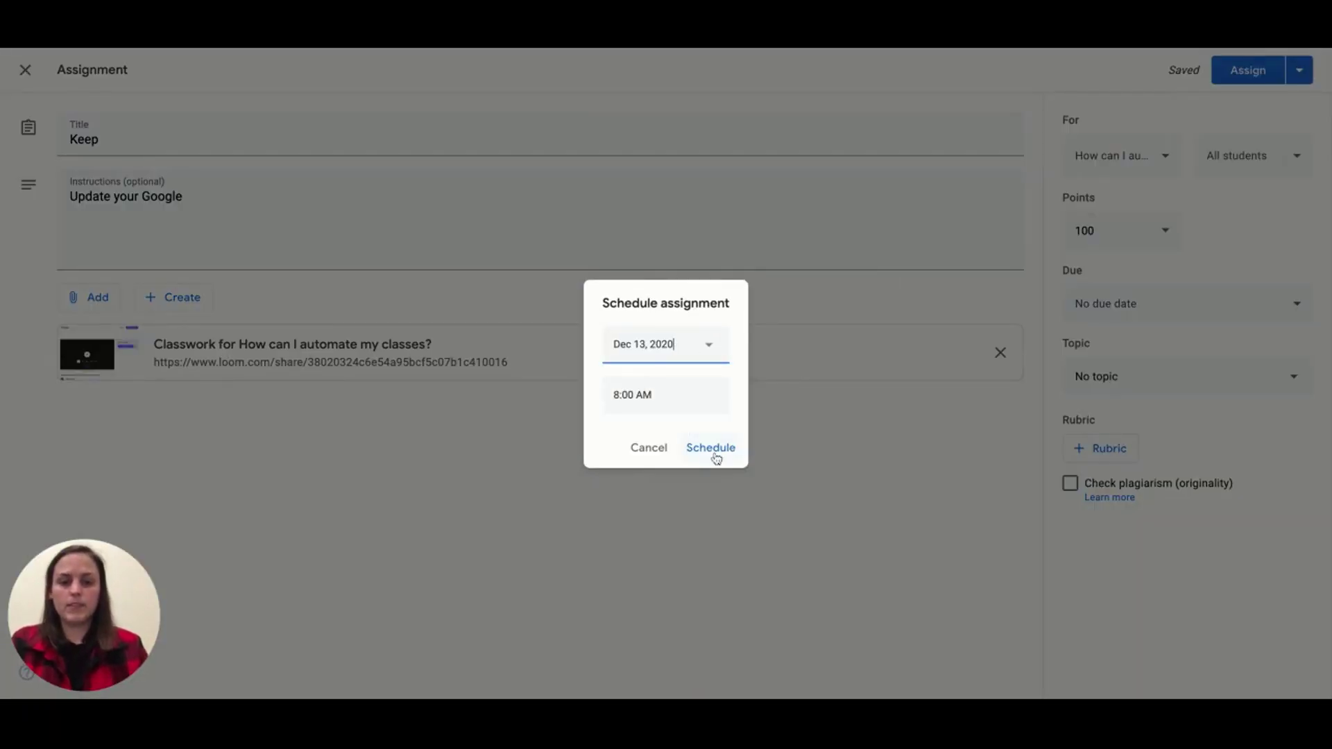
left_click(716, 451)
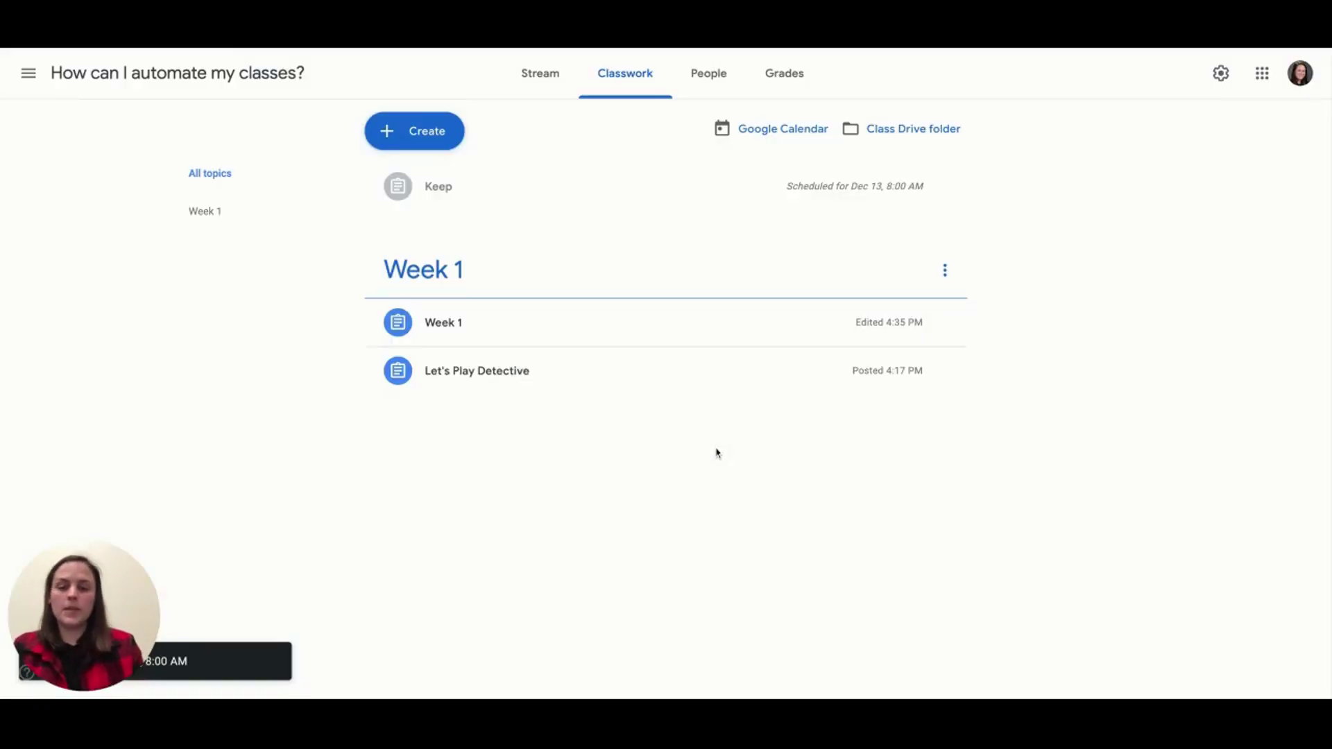
left_click(944, 187)
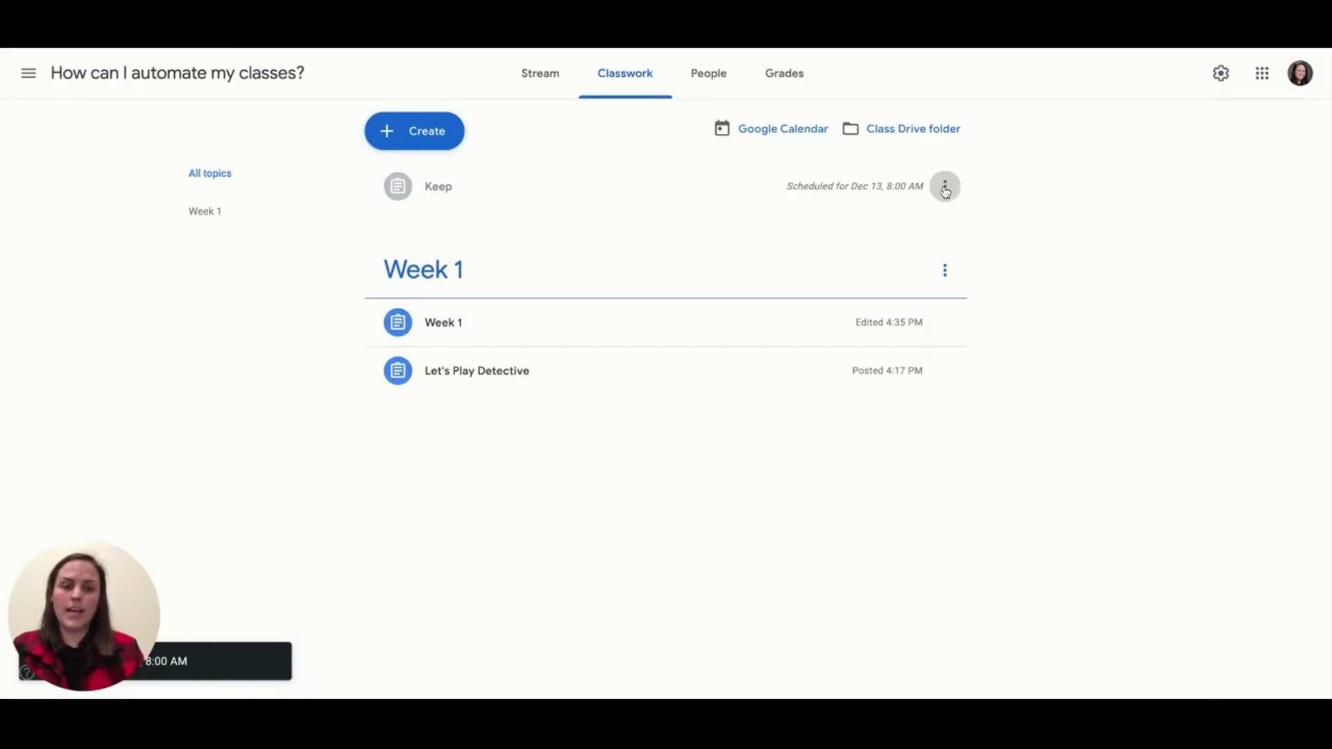
Step: Reopen the assignment, update its instructions, file it under Week 1 and save it still scheduled
left_click(939, 223)
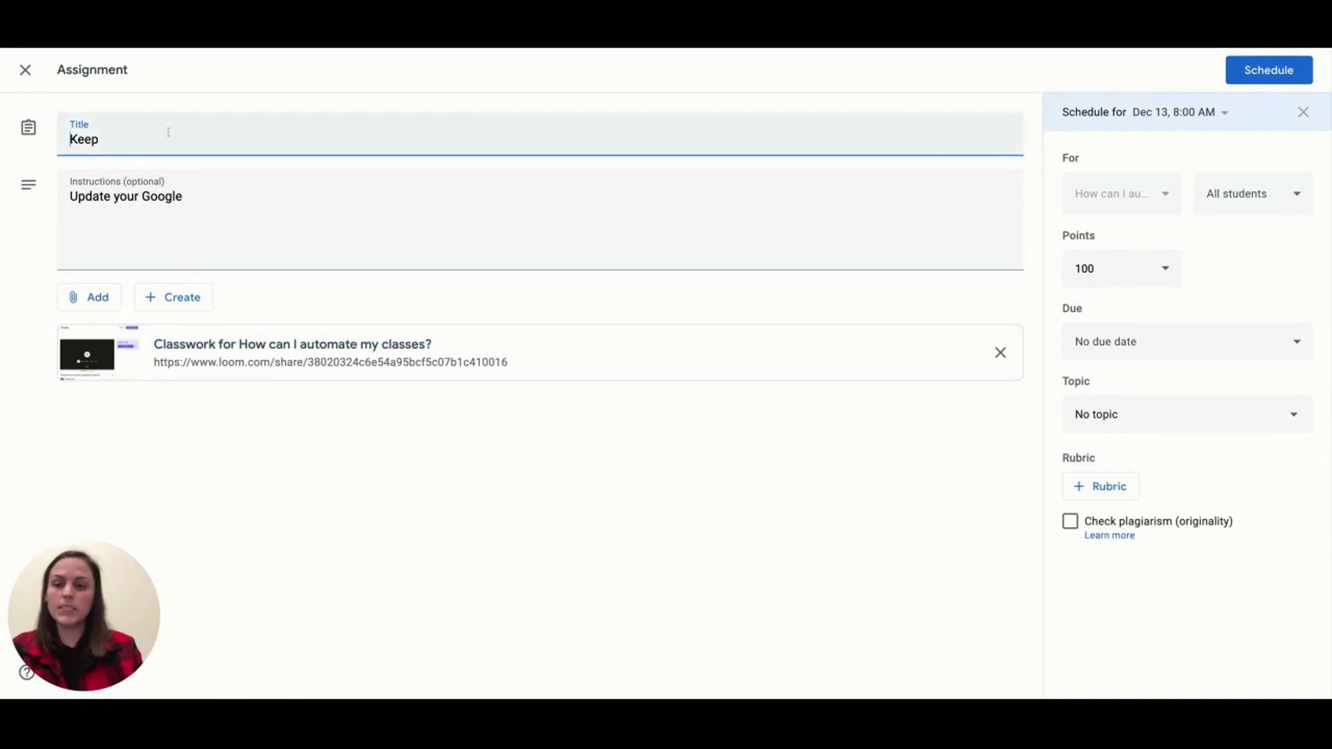
left_click(140, 242)
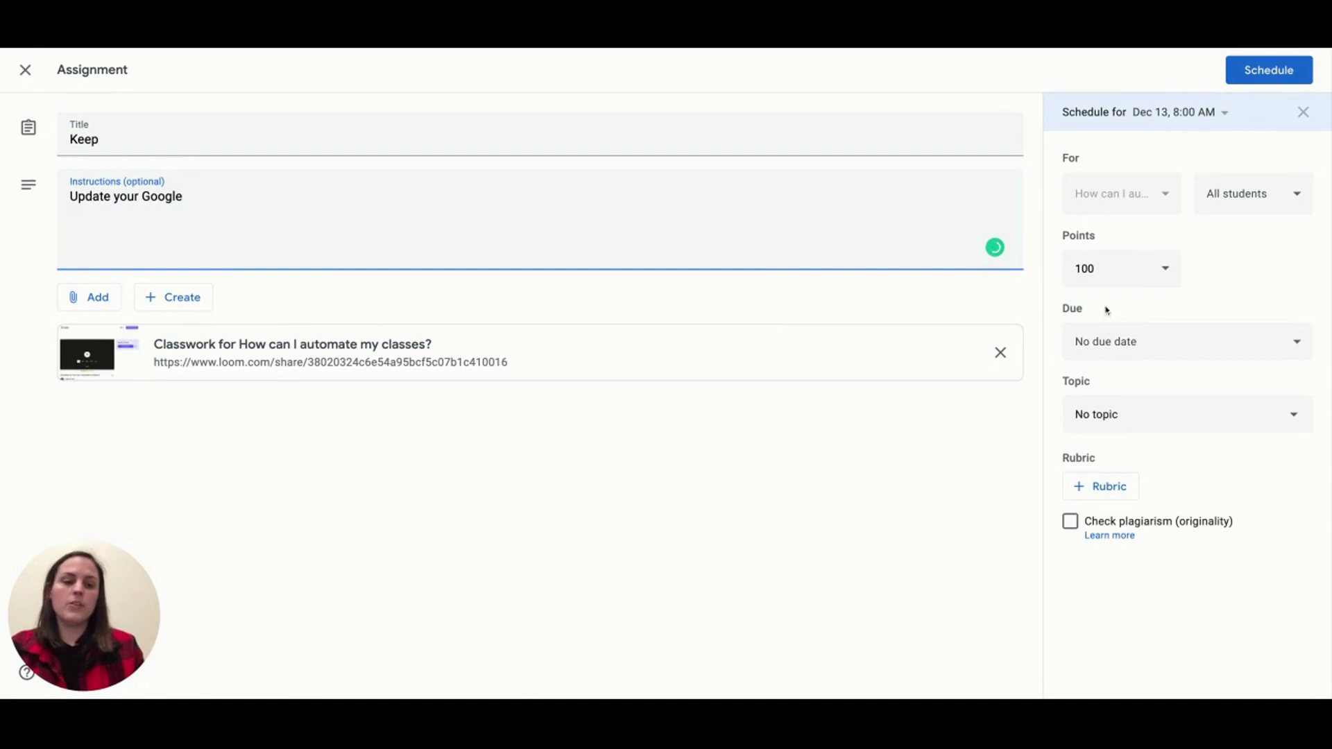
left_click(1112, 414)
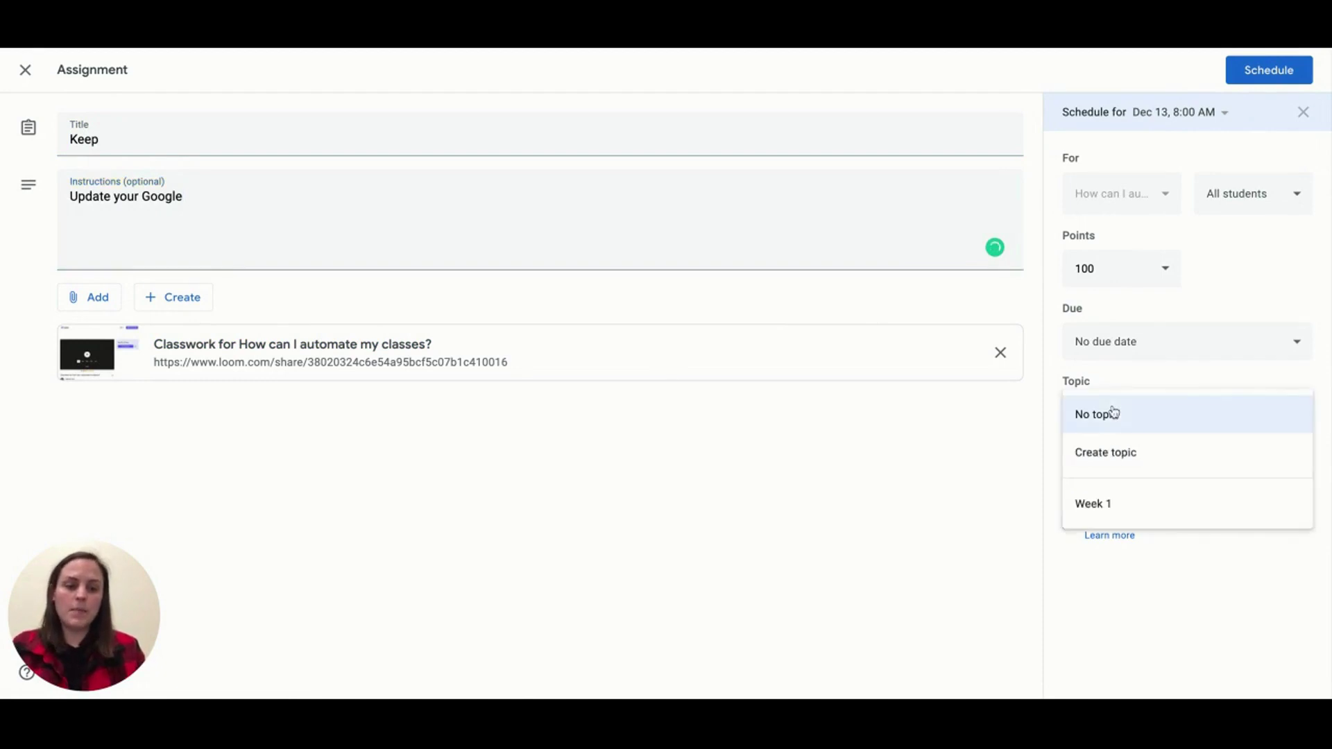
left_click(1111, 503)
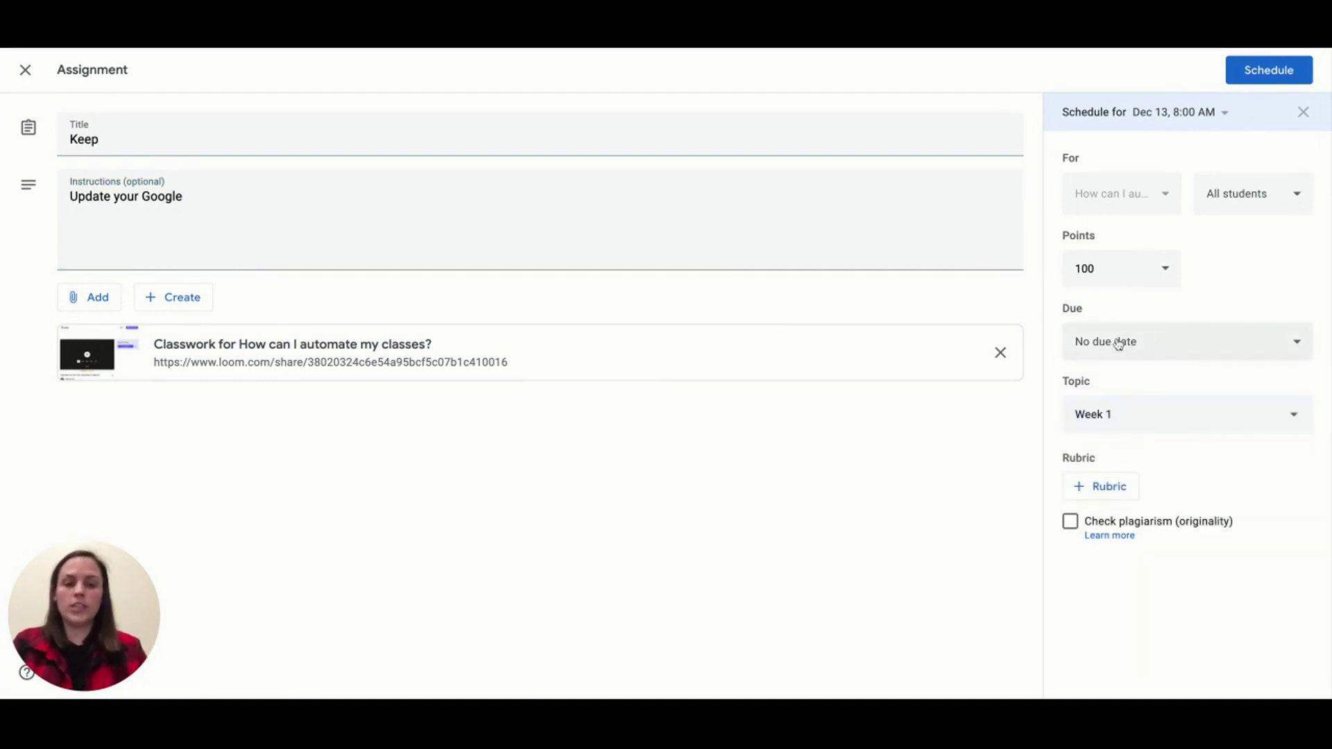
left_click(1271, 73)
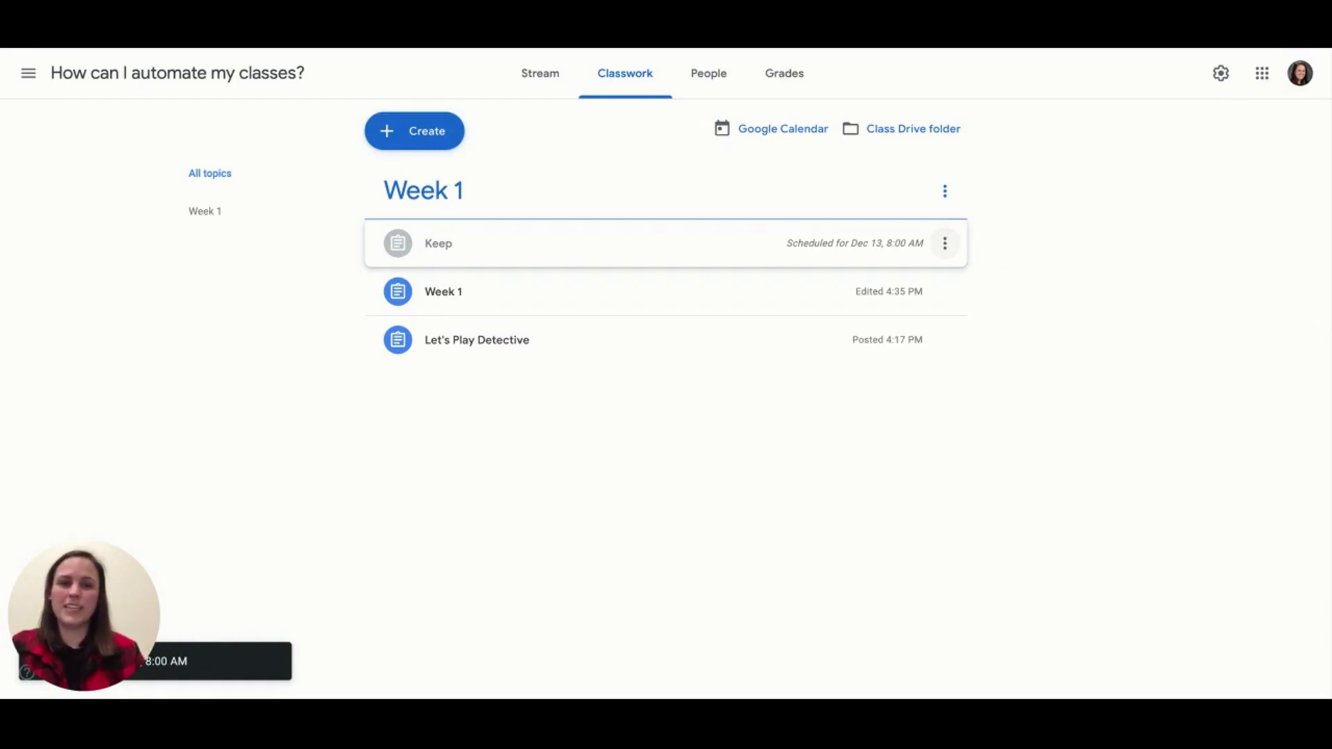
Step: Reopen the scheduled Update your Assignments post for editing
left_click(641, 238)
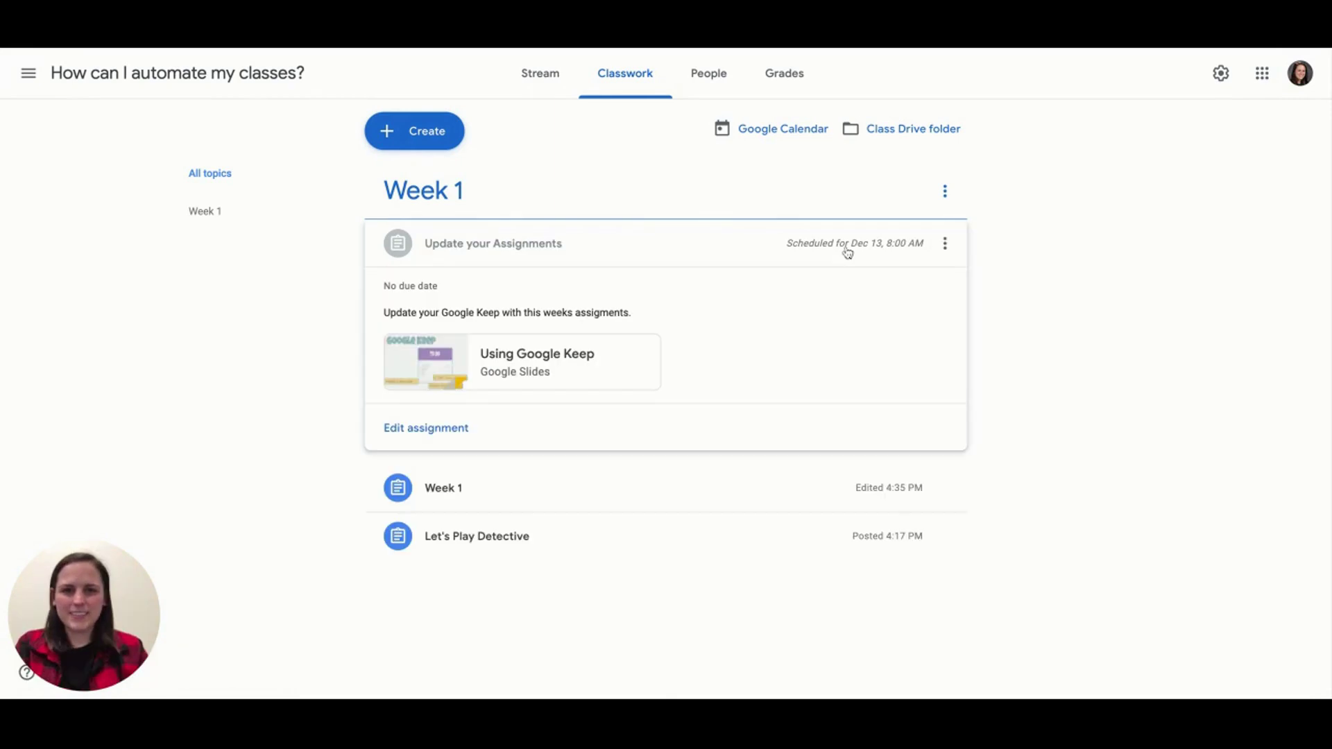
left_click(945, 245)
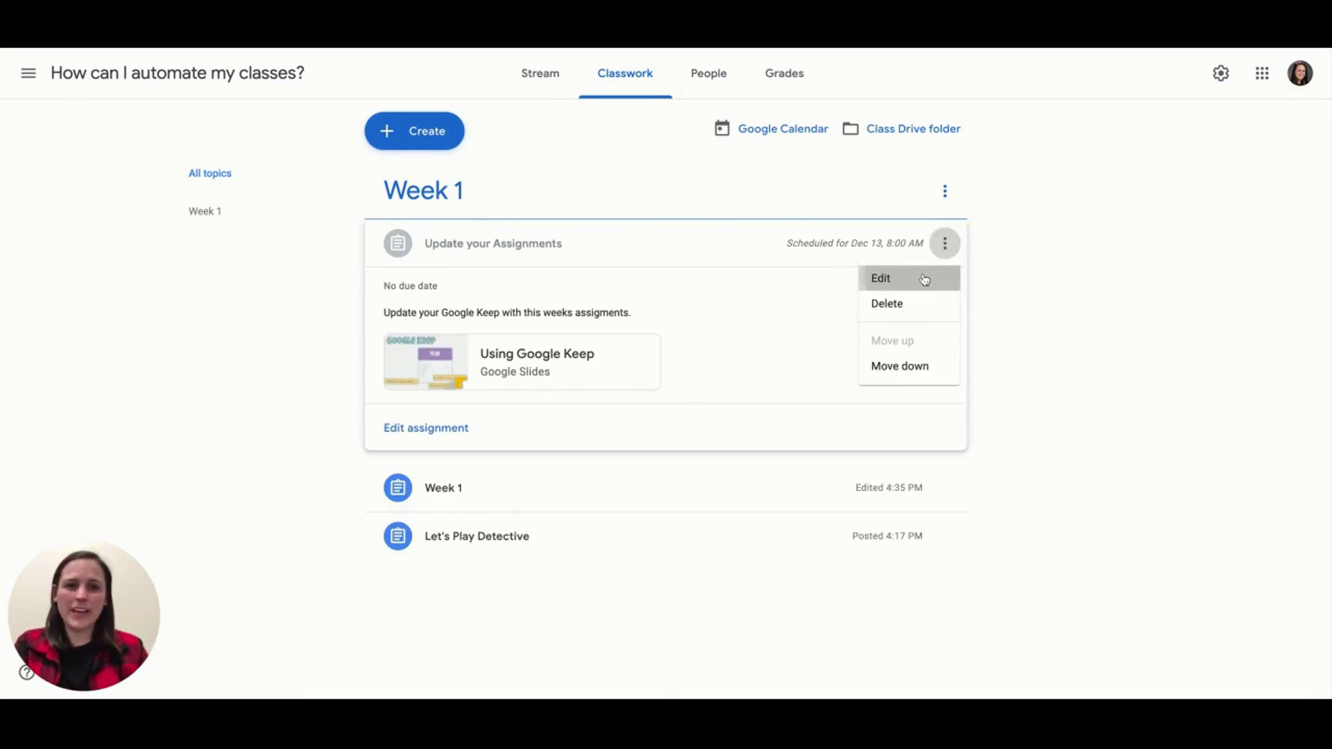
left_click(924, 279)
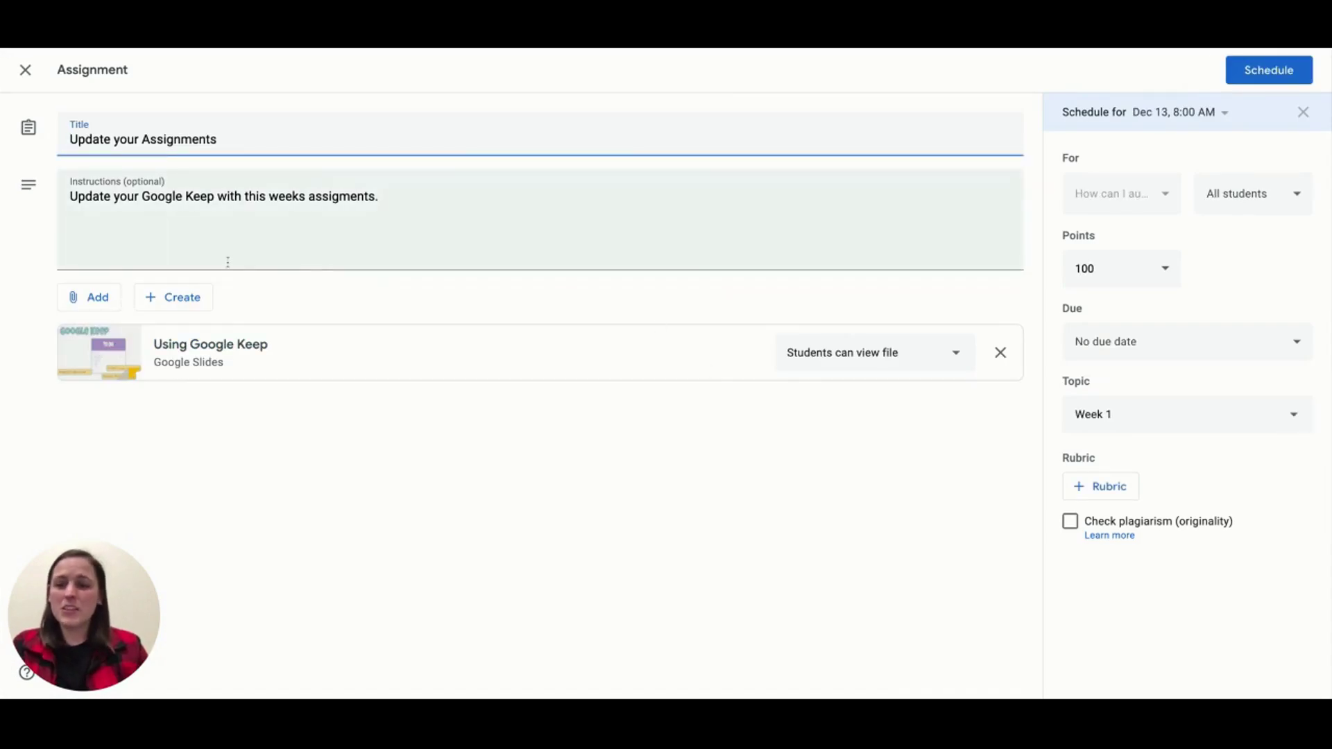
Step: Attach the pasted Loom video link and save the post, keeping it scheduled
left_click(116, 300)
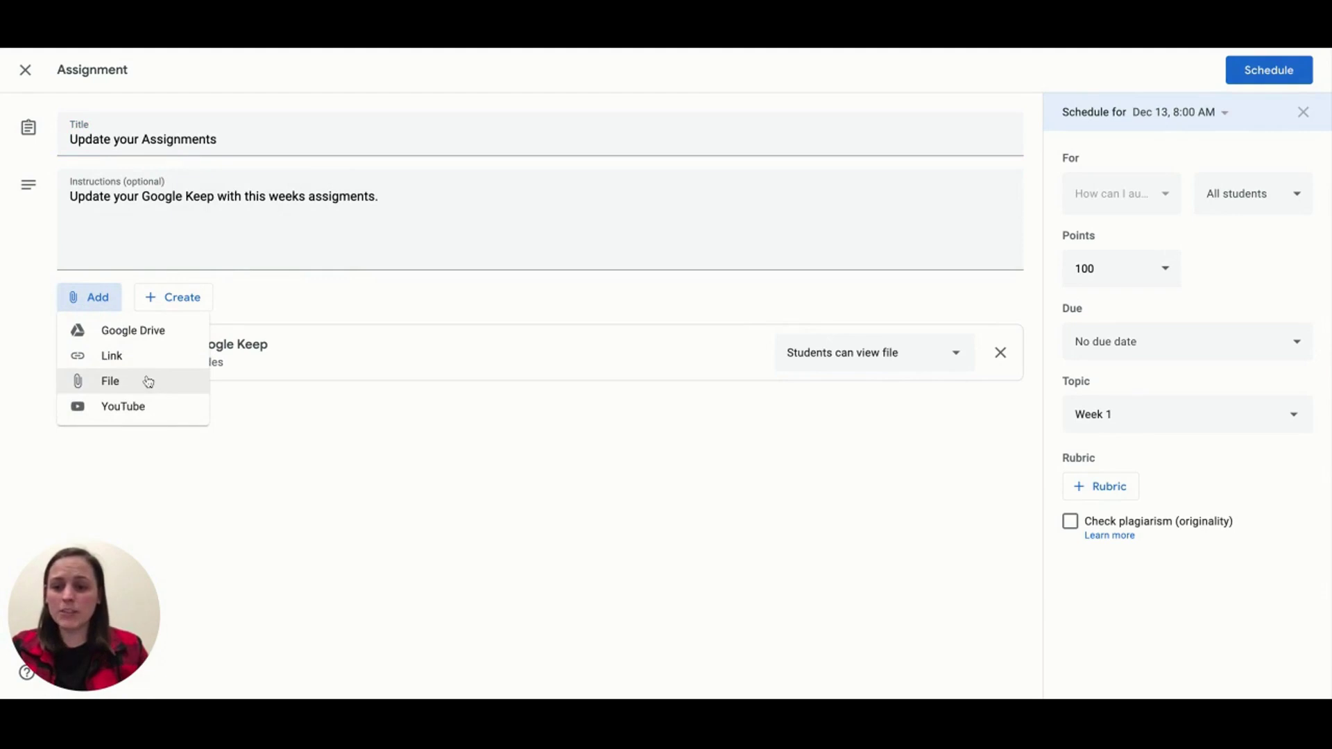
left_click(143, 356)
key("ctrl+v")
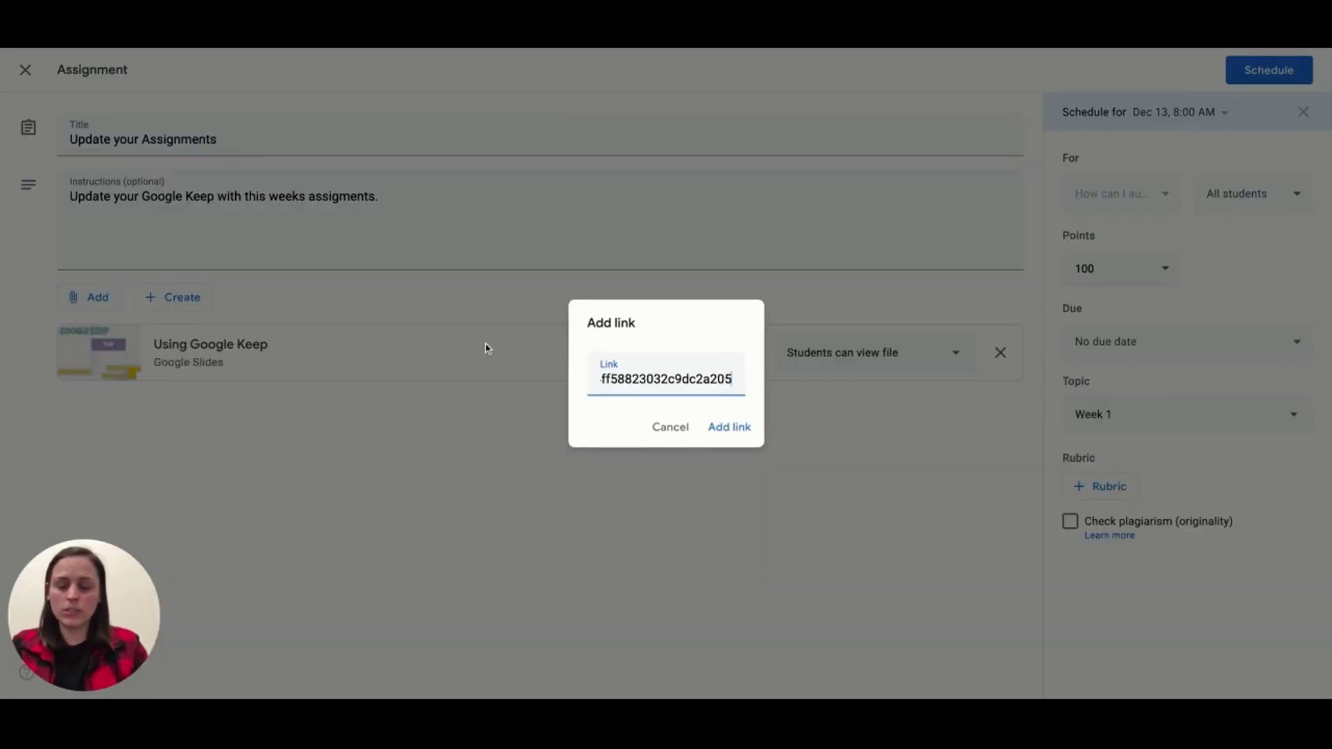
left_click(747, 428)
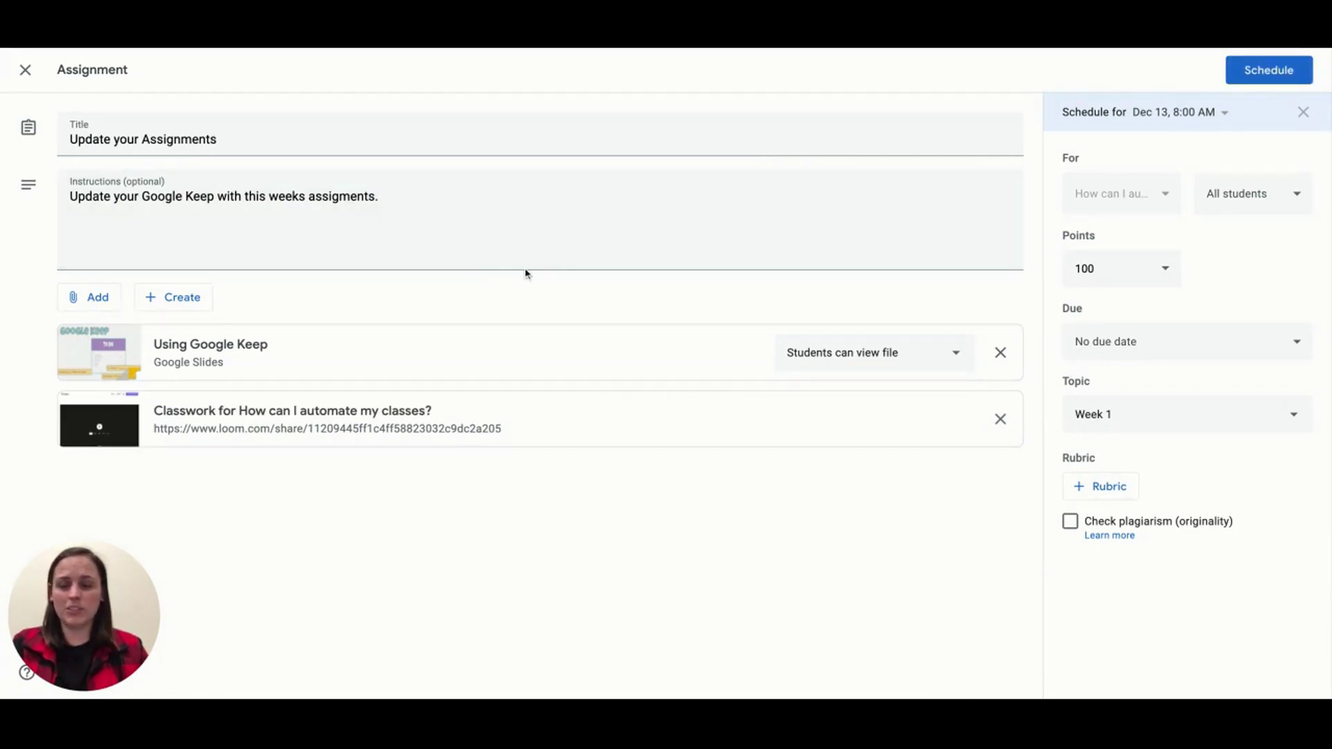
left_click(1273, 74)
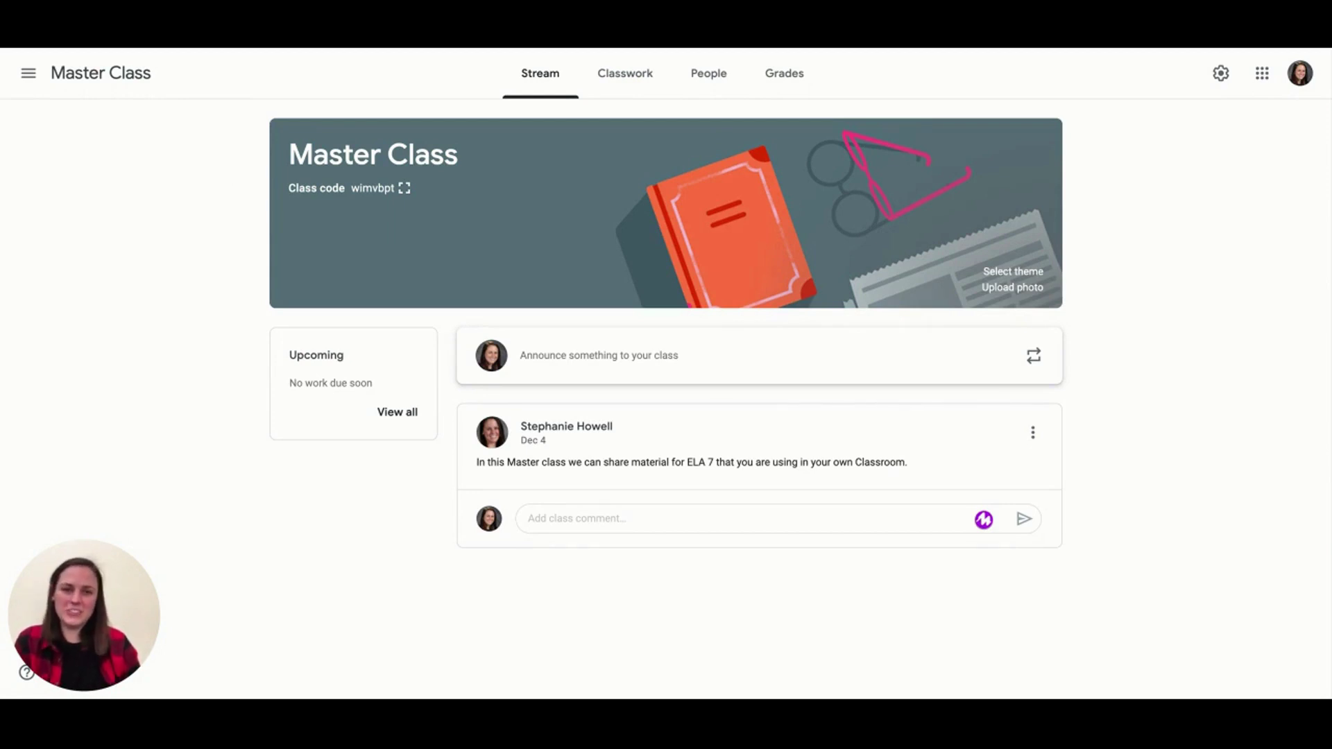
Step: View Master Class's classwork, then switch to the How can I automate my classes? class's Classwork page
left_click(622, 79)
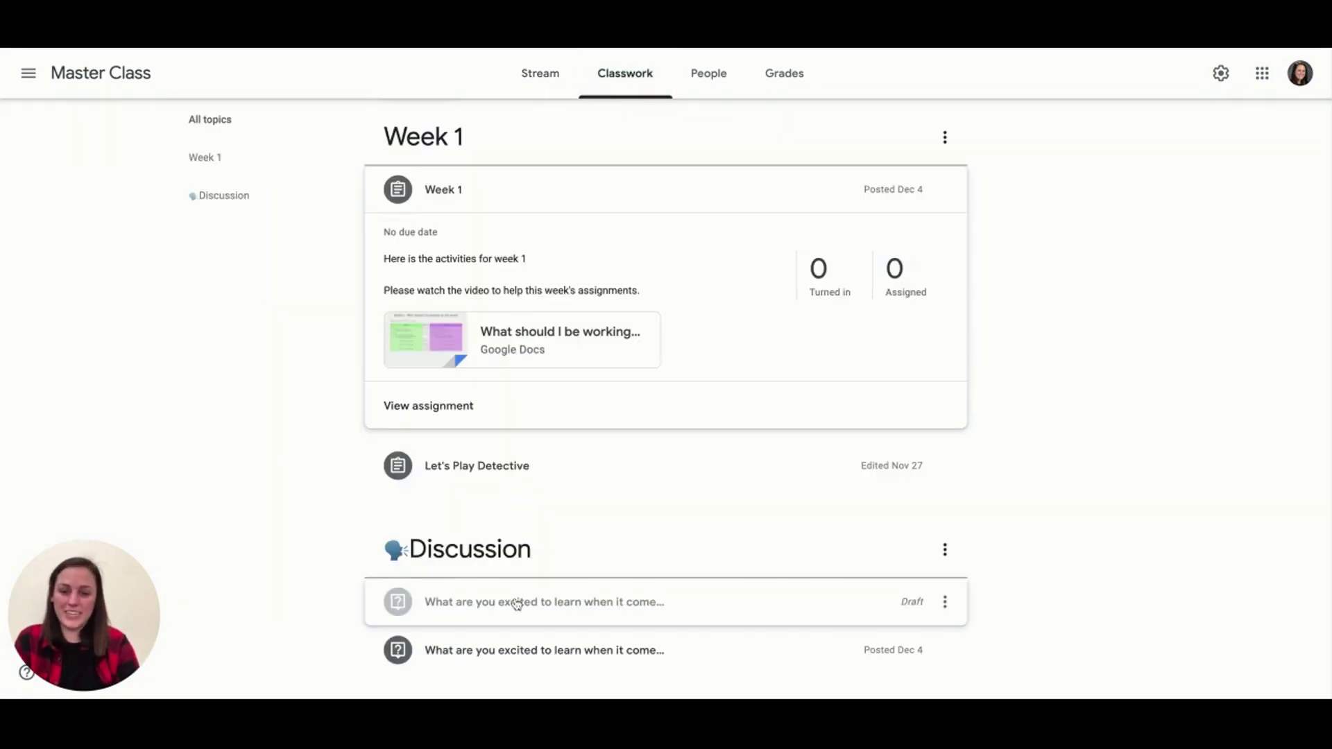
scroll(542, 559, "down", 1)
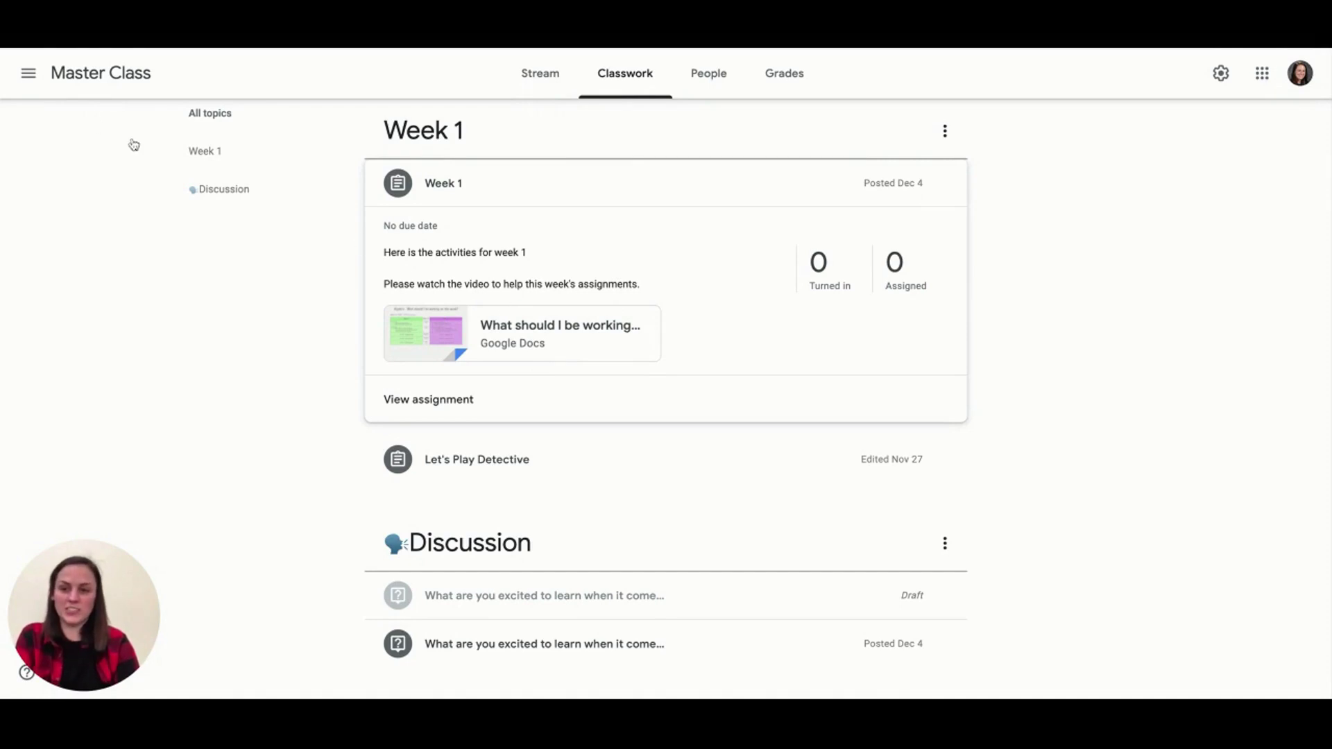
left_click(22, 84)
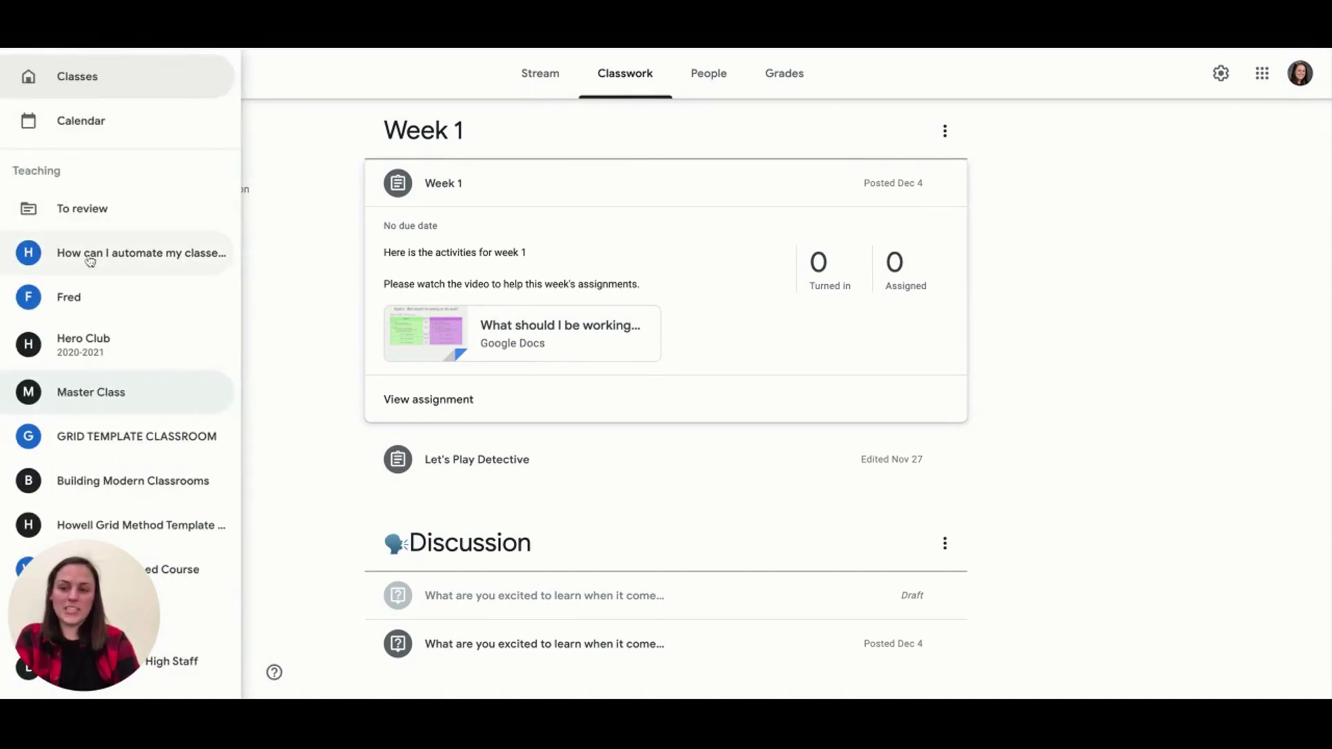
left_click(89, 261)
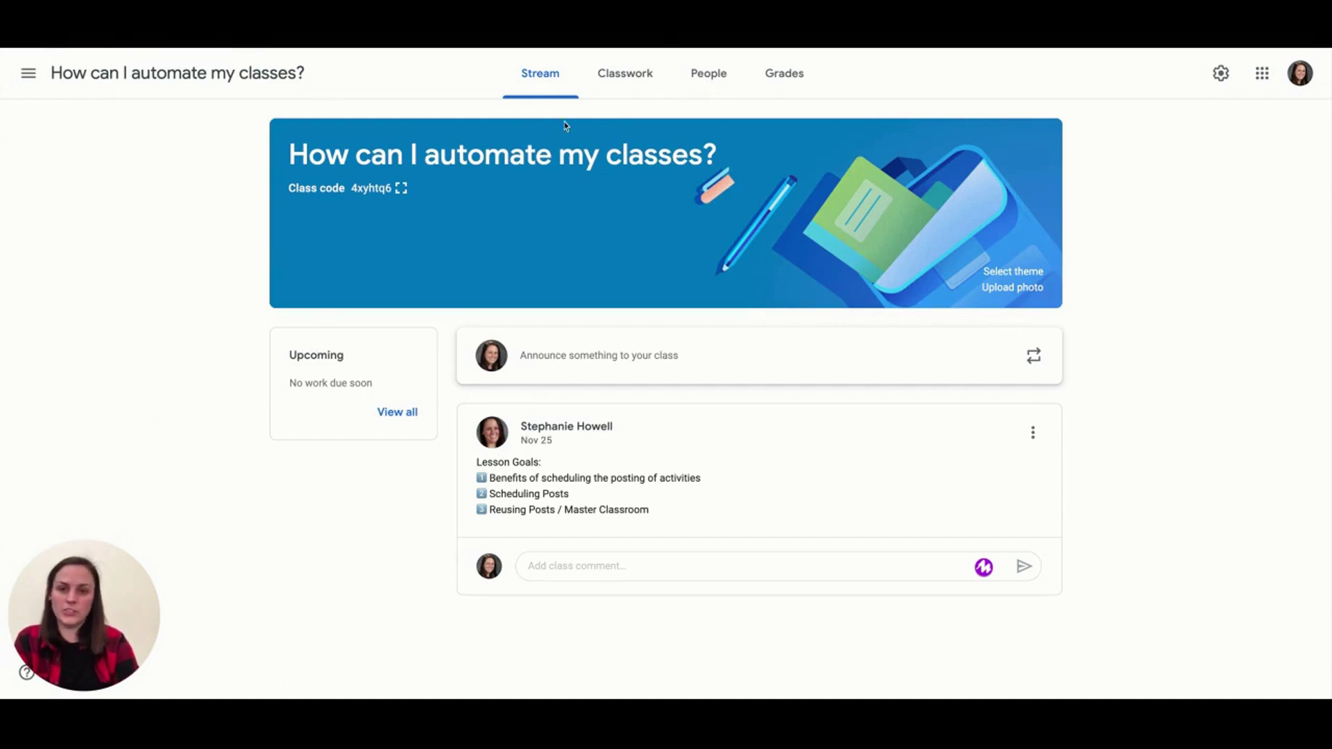
left_click(624, 72)
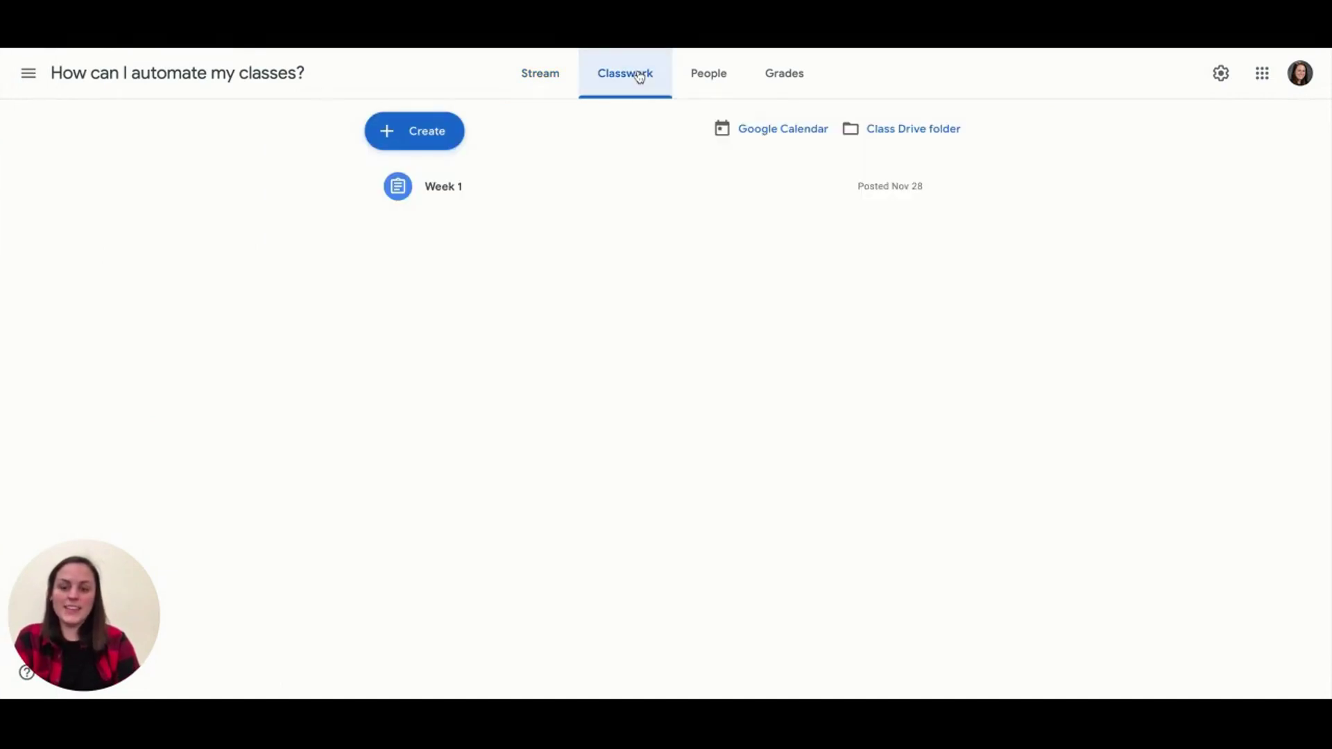
Step: Reuse the Let's Play Detective post from Master Class into this class
left_click(426, 130)
left_click(448, 330)
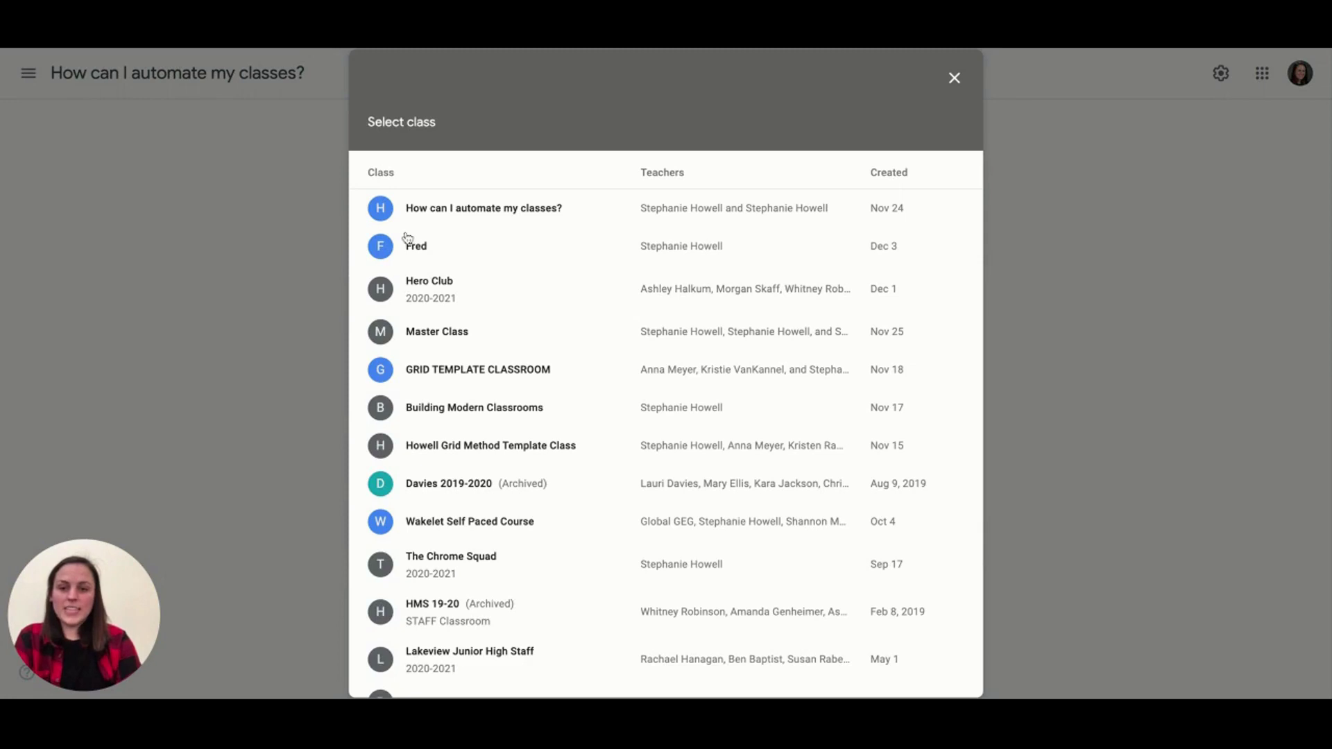
left_click(443, 331)
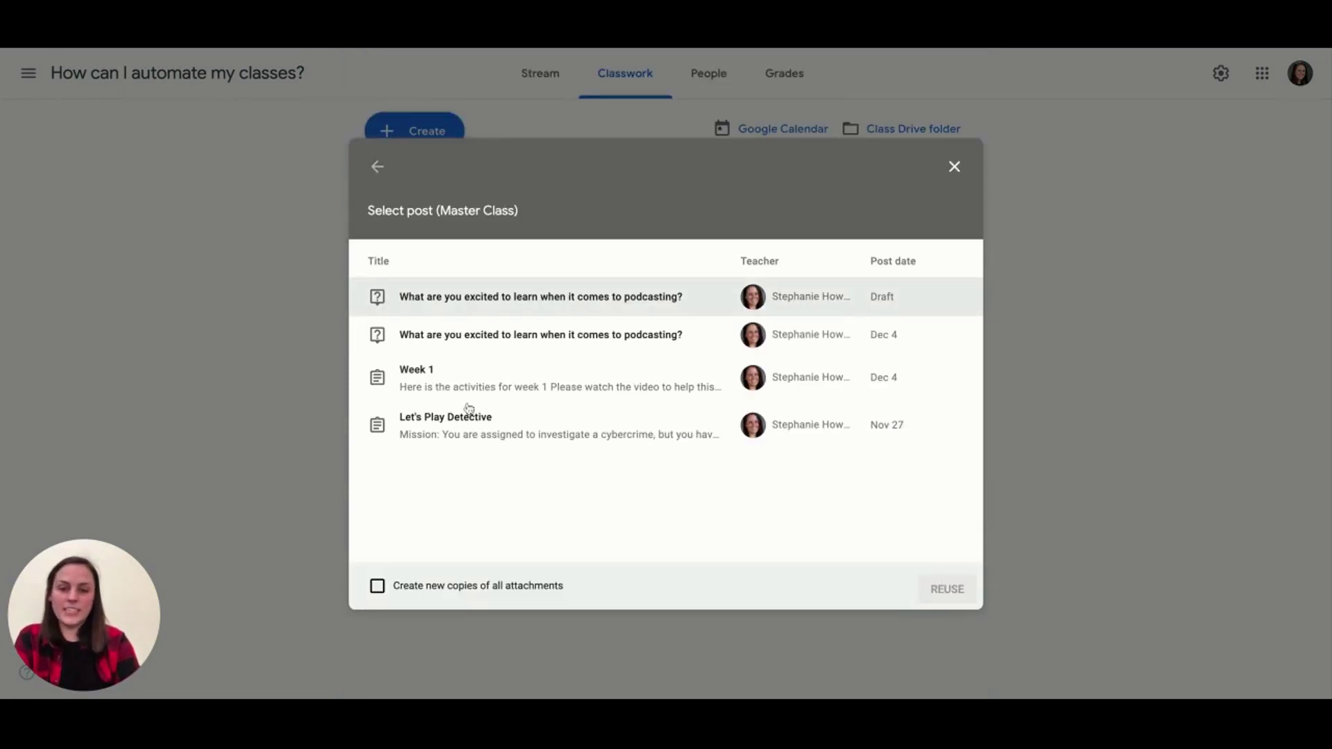
left_click(483, 423)
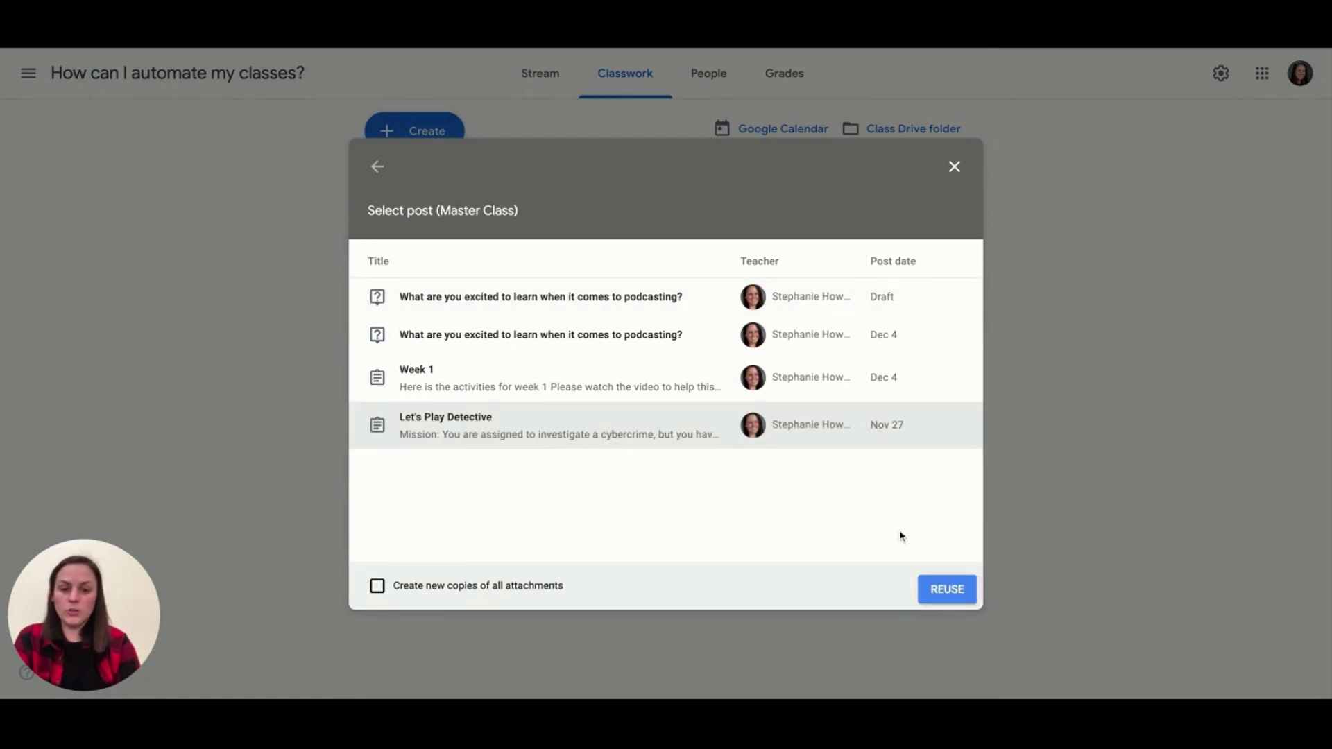
left_click(946, 596)
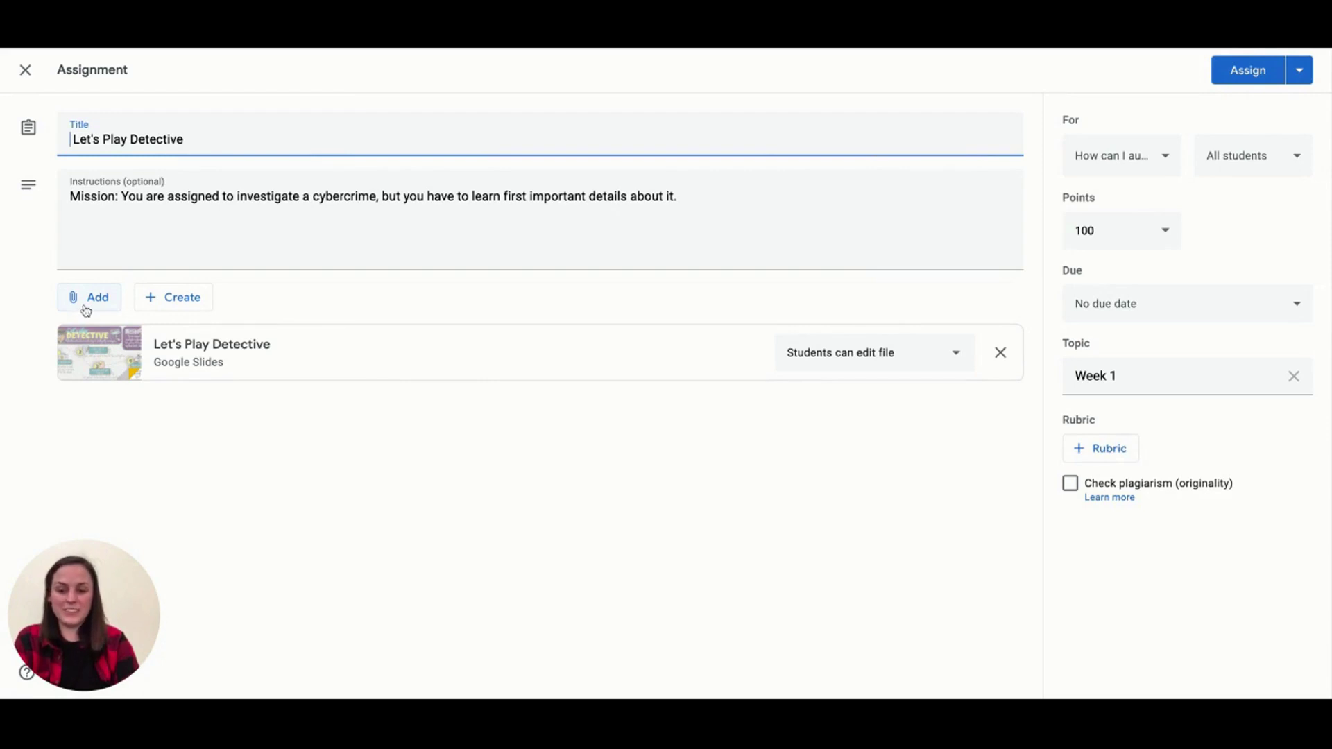
Step: Review the instructions and assign Let's Play Detective to all students now
left_click(126, 222)
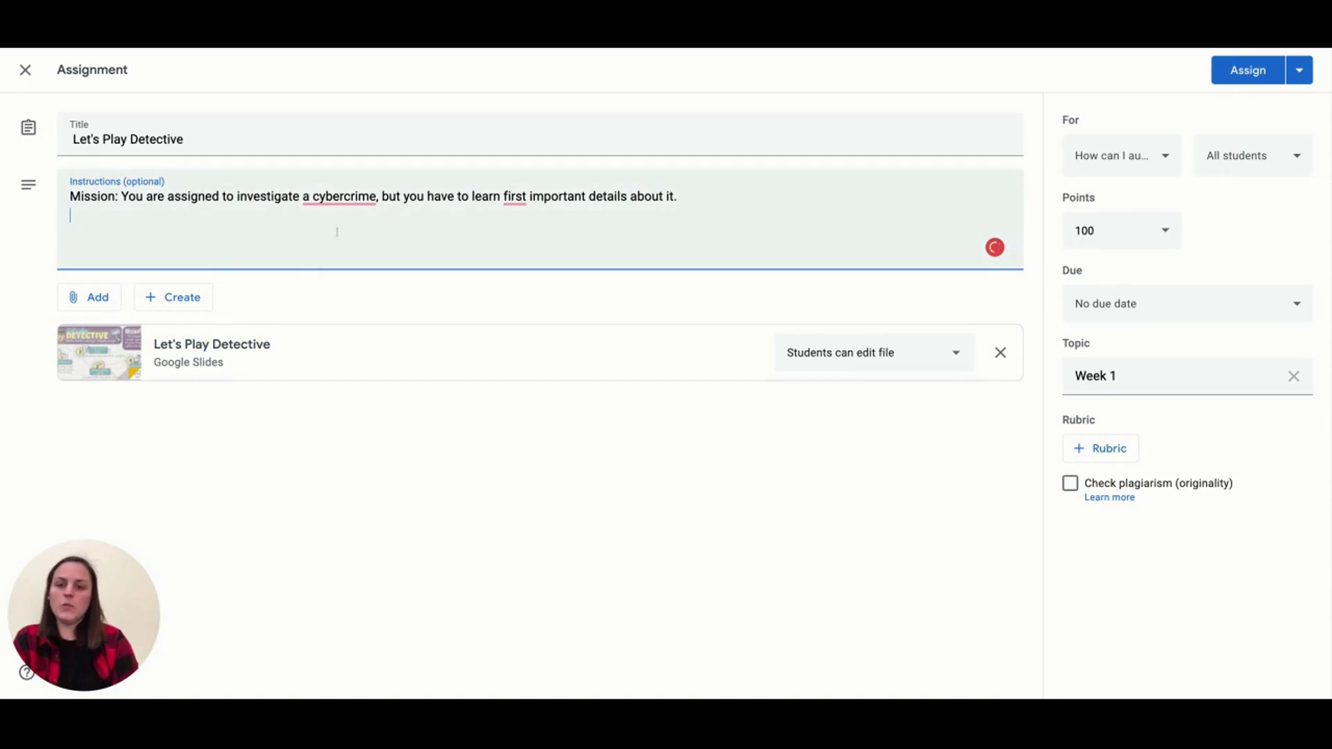
left_click(1248, 73)
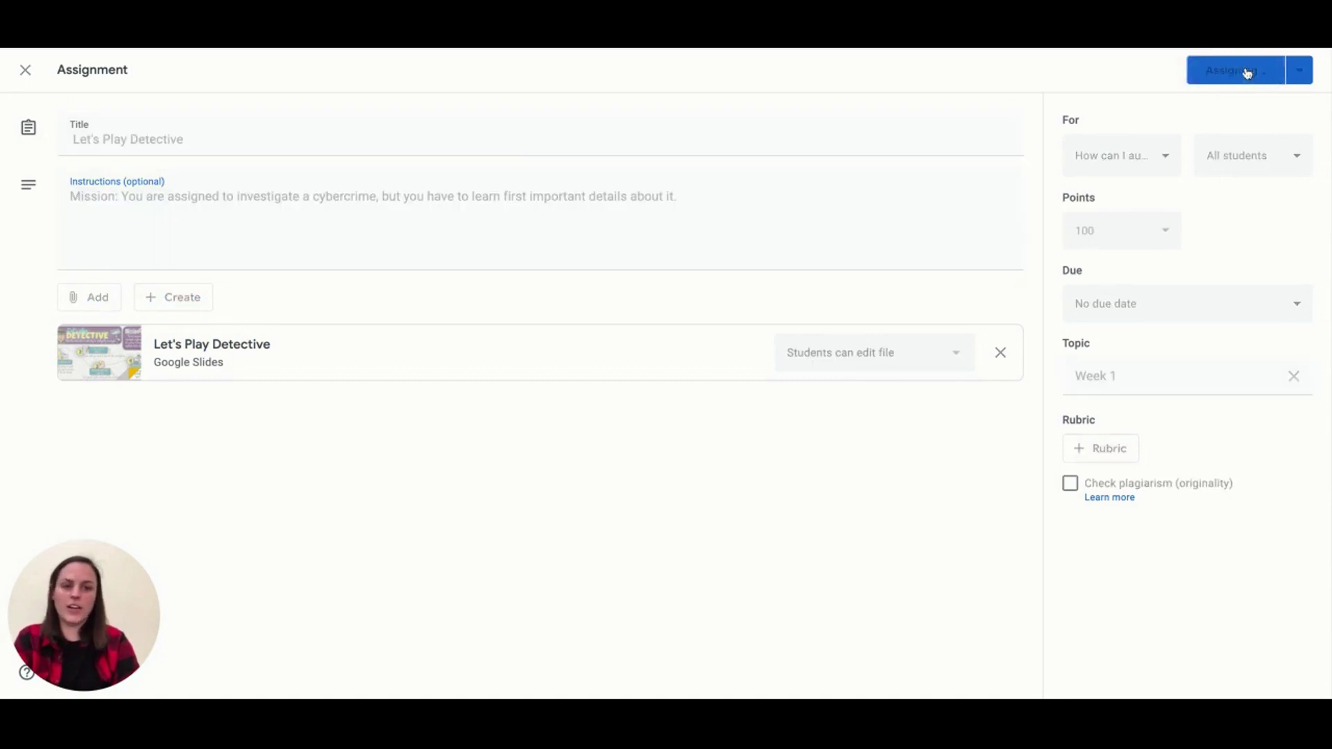